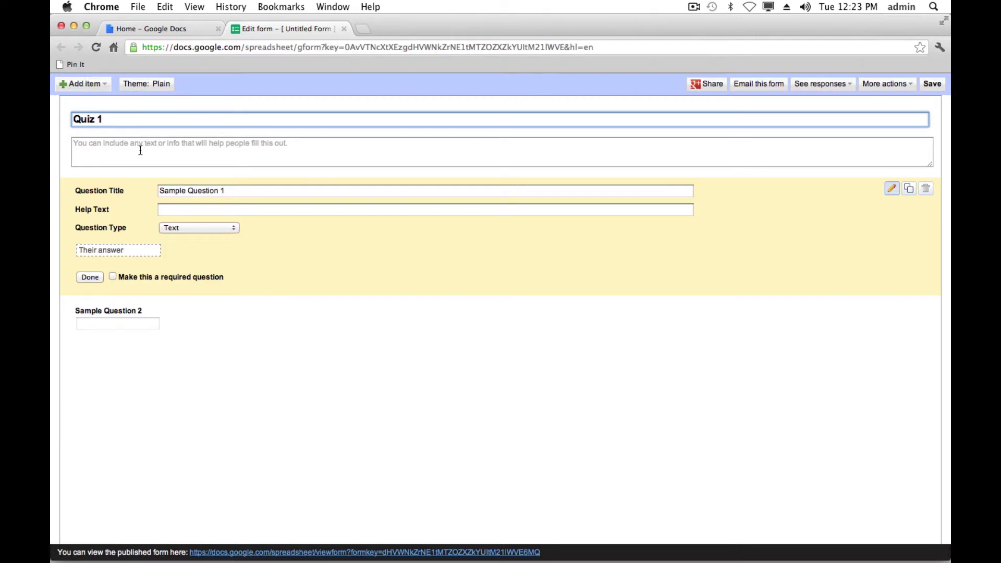
- Enter the description 'Fill this form out to the best of your knowledge.' under the Quiz 1 title
left_click(140, 150)
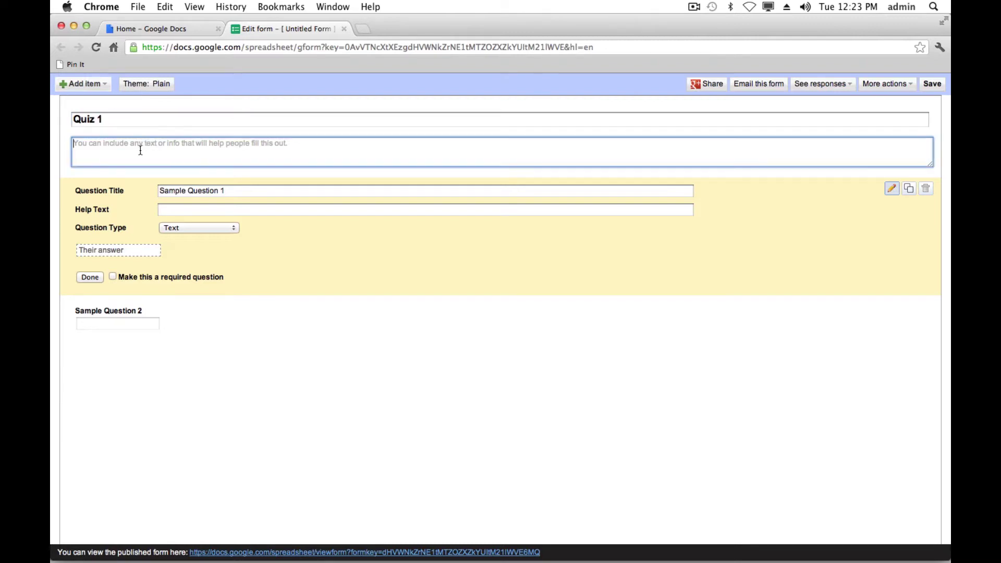
type("Fill thik")
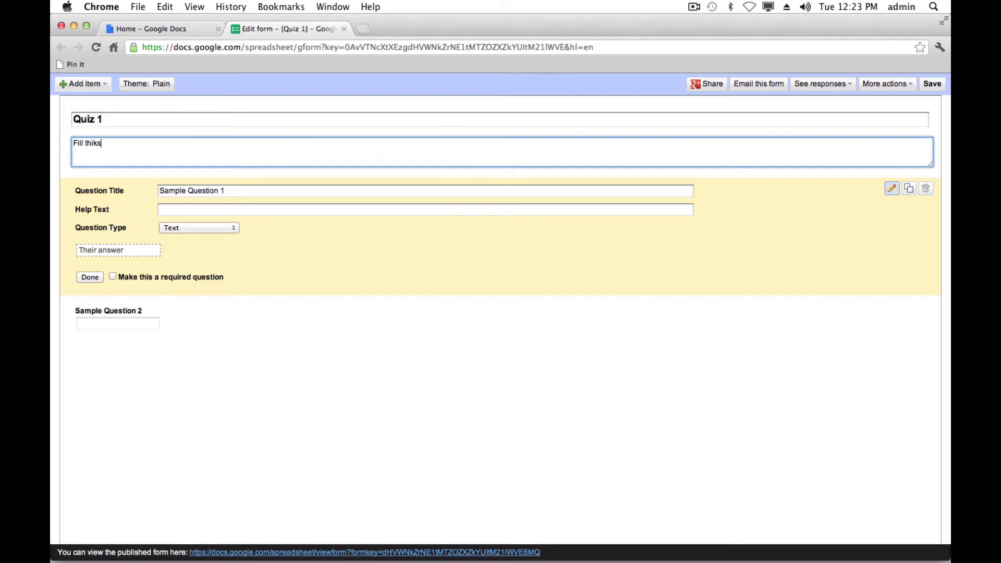
key("BackSpace")
type("s form out to the best of you")
key("BackSpace")
type("r knowledge")
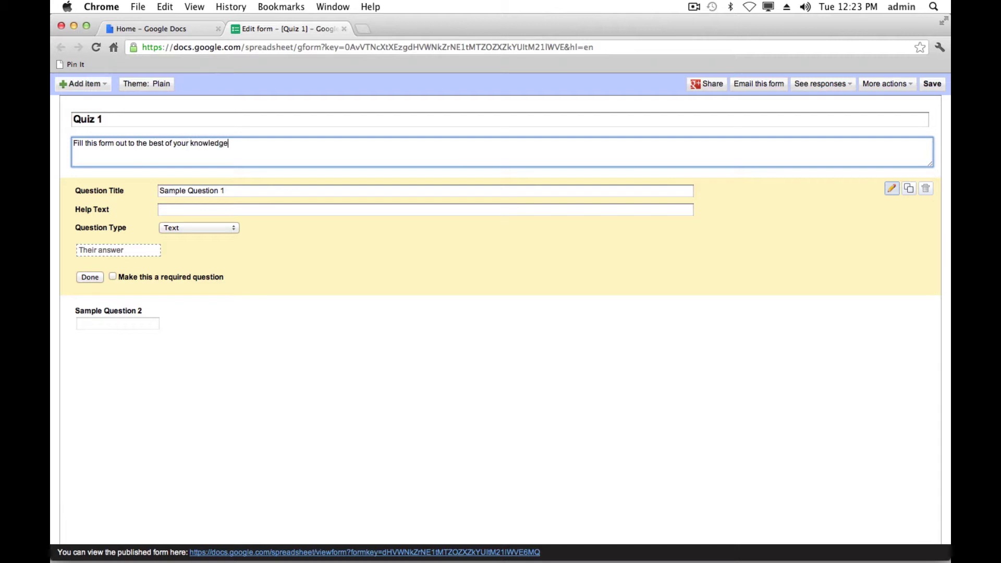
type(".")
- Keep Sample Question 1 as a Text question, mark it required, and finish editing it
left_click(234, 231)
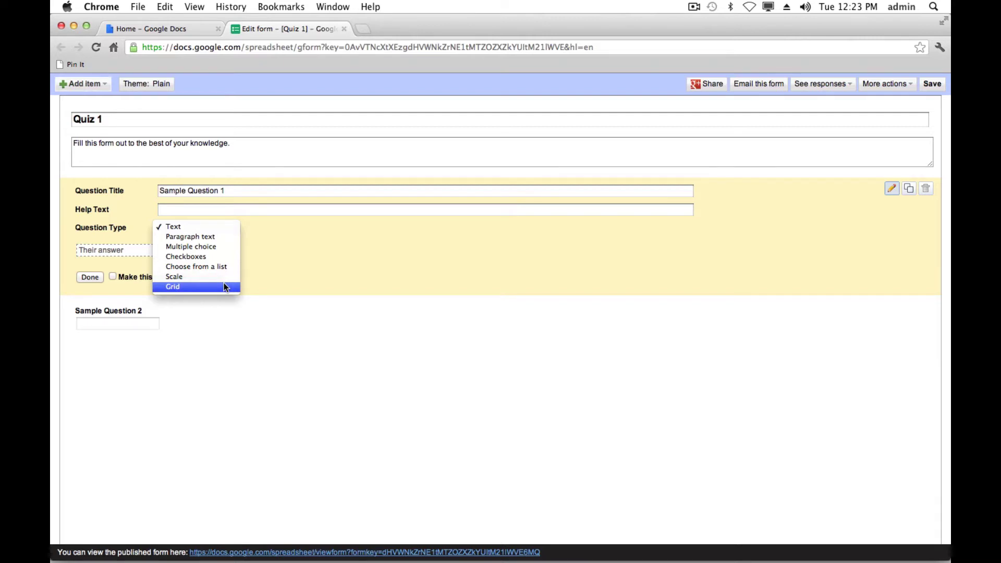
left_click(295, 241)
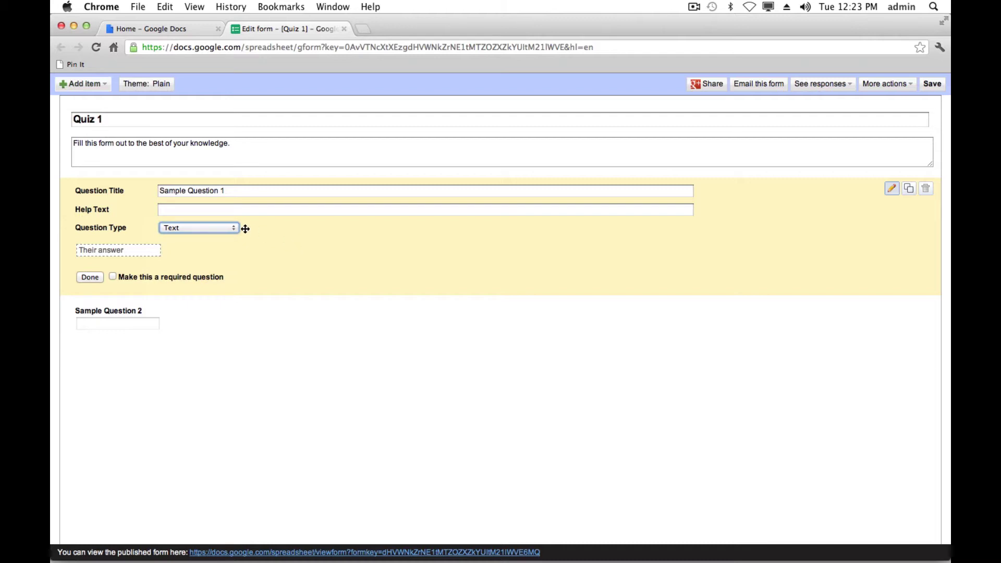
left_click(249, 191)
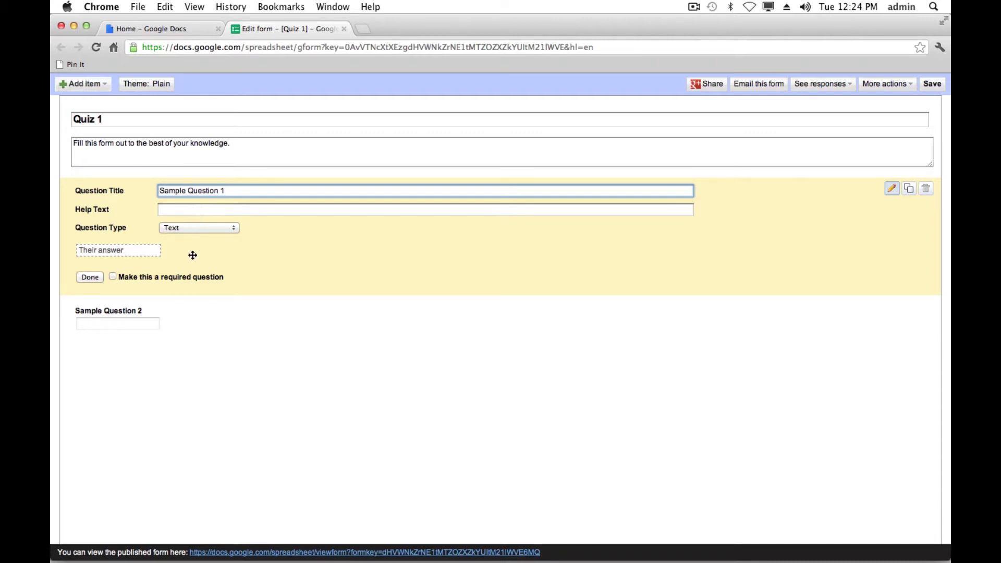
left_click(115, 278)
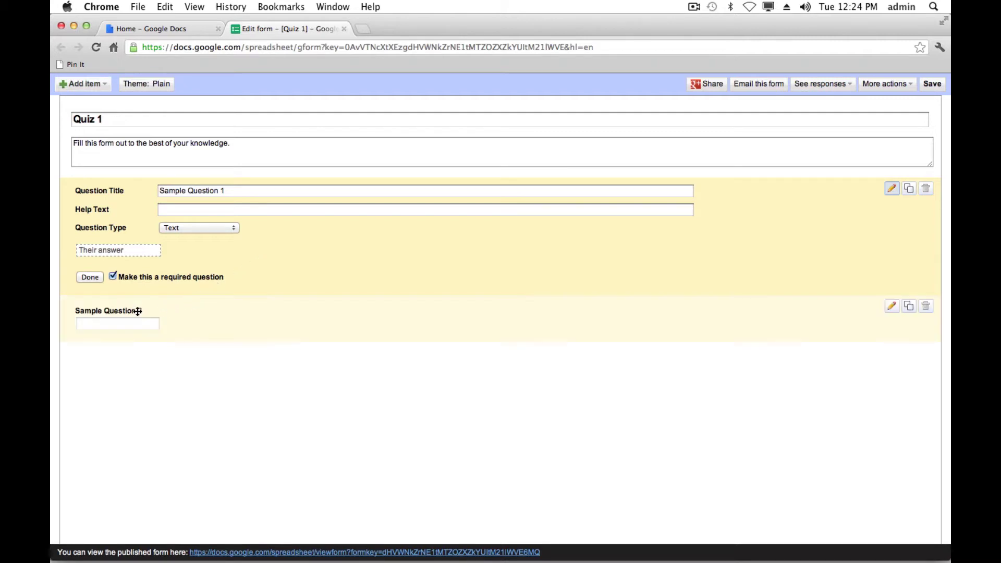
left_click(91, 277)
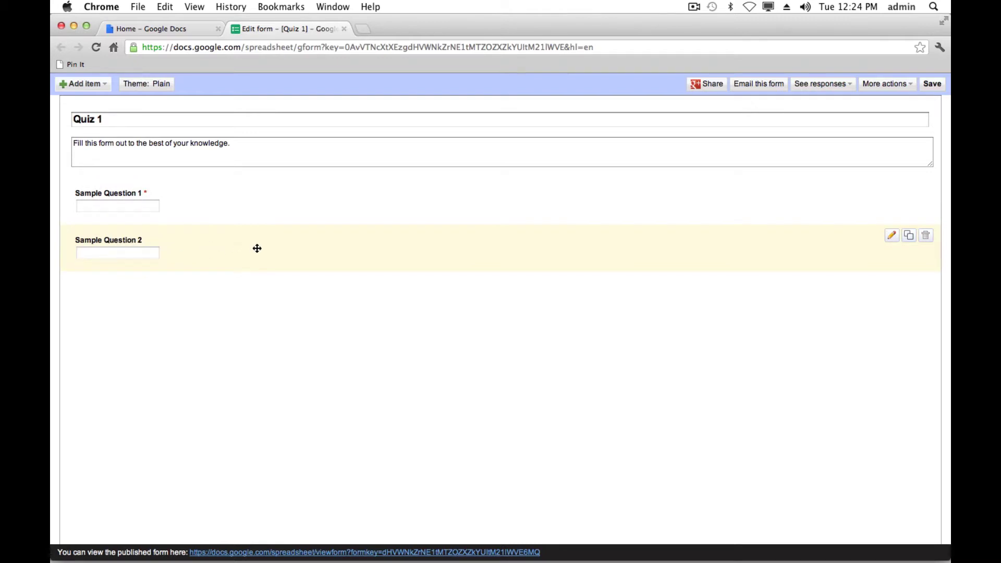
- Change Sample Question 2's type to Multiple choice
left_click(892, 236)
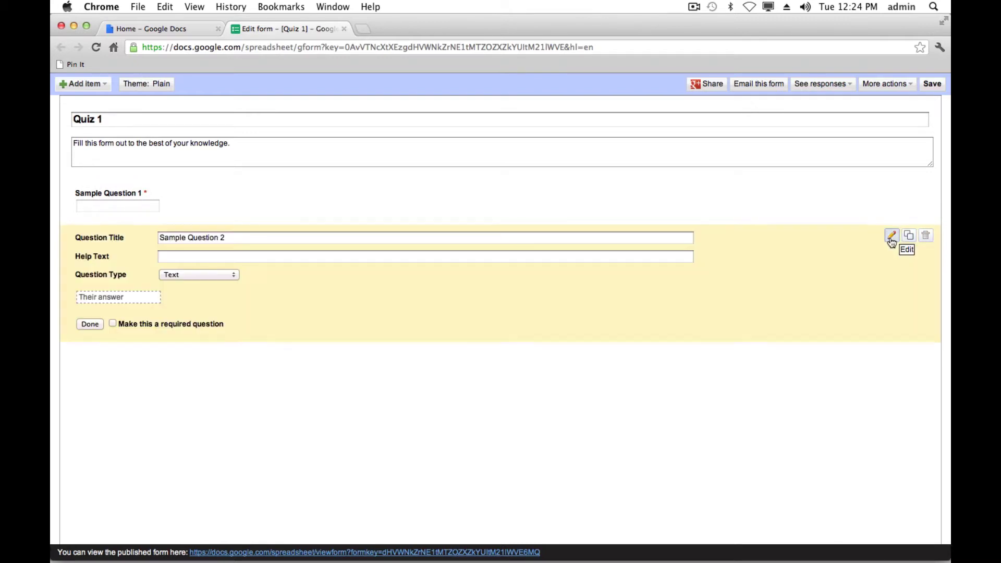
left_click(199, 276)
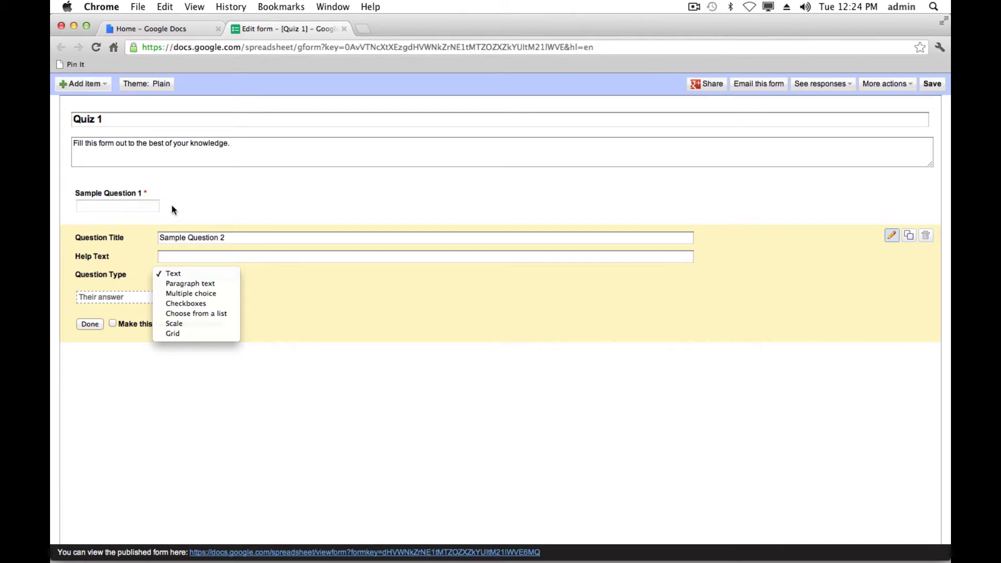
left_click(196, 294)
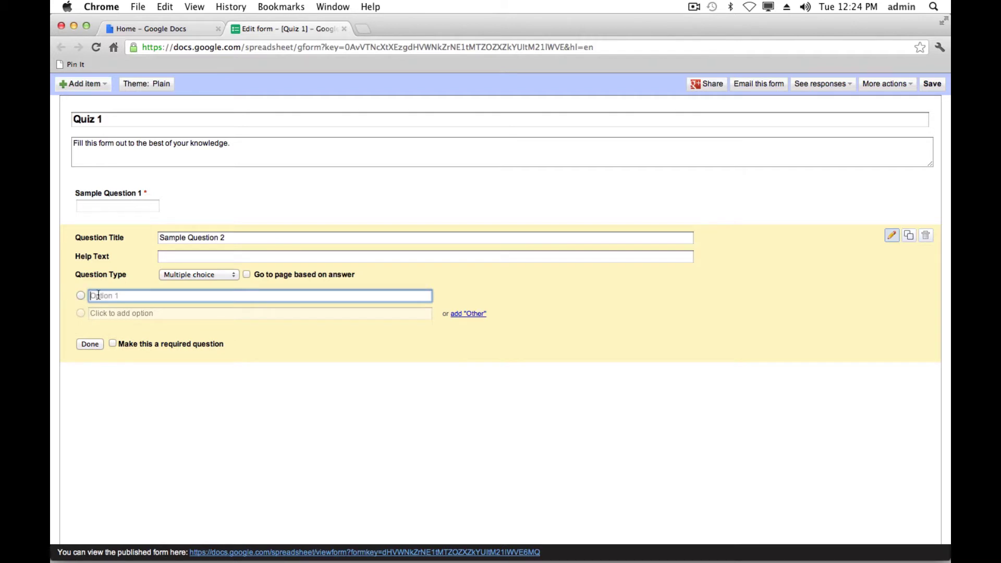
- Give it choices Answer A, Answer B, Answer C plus Other, and make it required
type("Answer A")
left_click(116, 313)
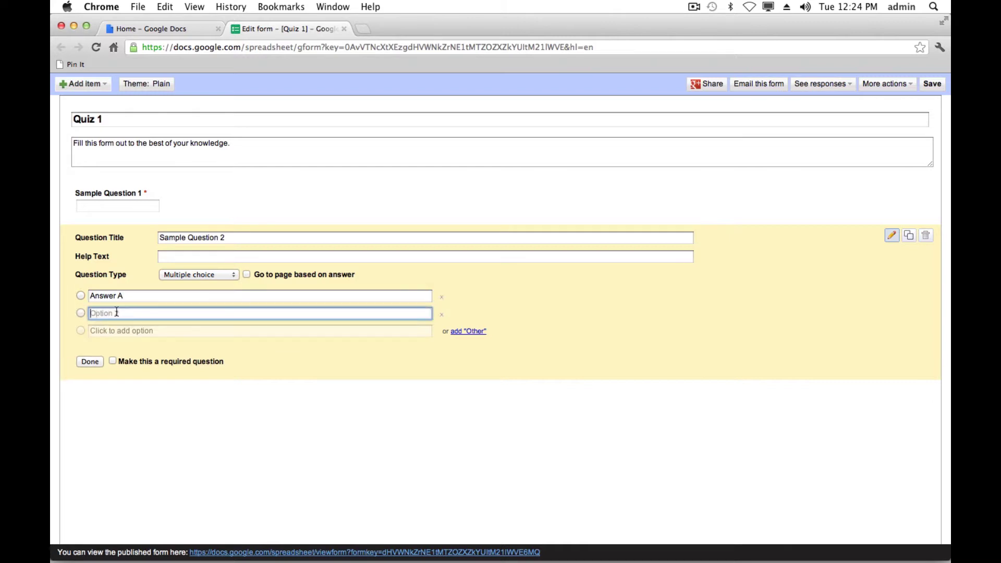
type("Answer B")
left_click(119, 331)
type("Answer")
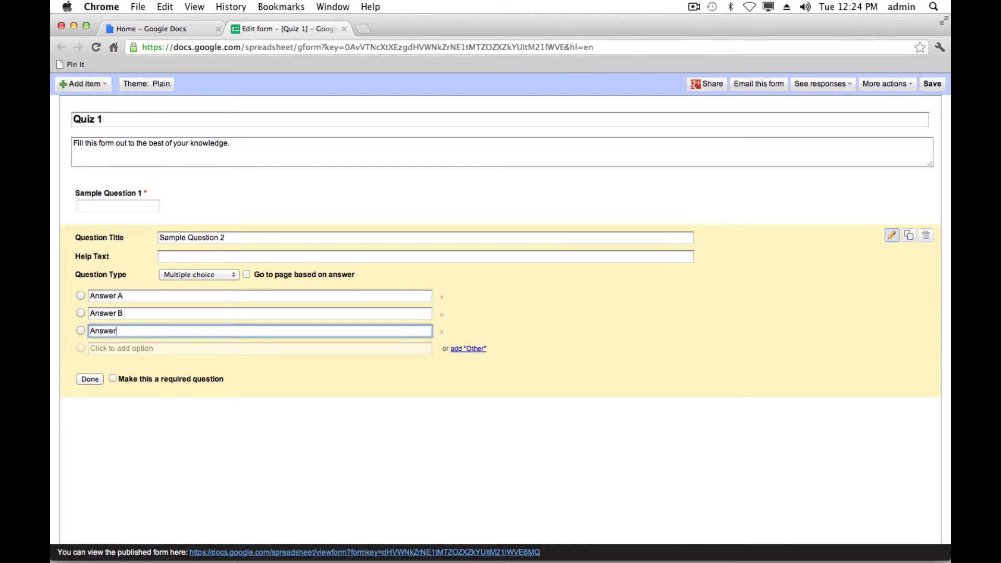
type(" C")
left_click(469, 349)
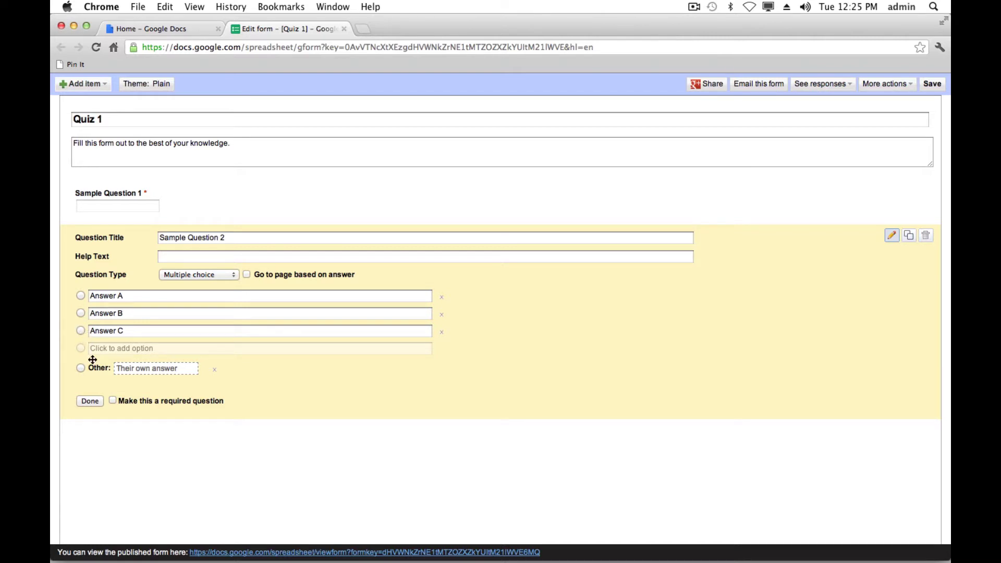
left_click(113, 401)
left_click(91, 401)
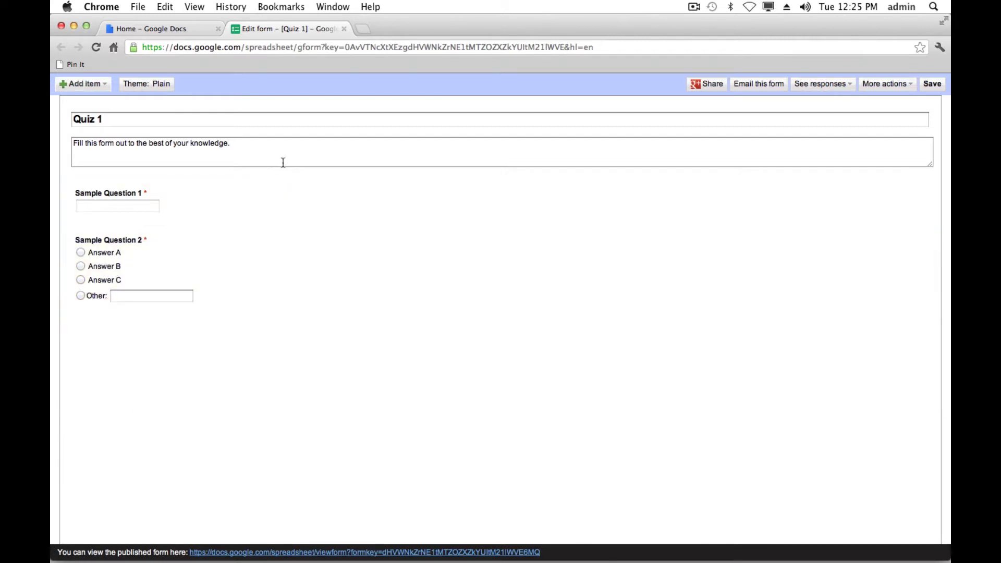
- Insert a section header titled 'Part 2' with no description after Sample Question 2
left_click(106, 86)
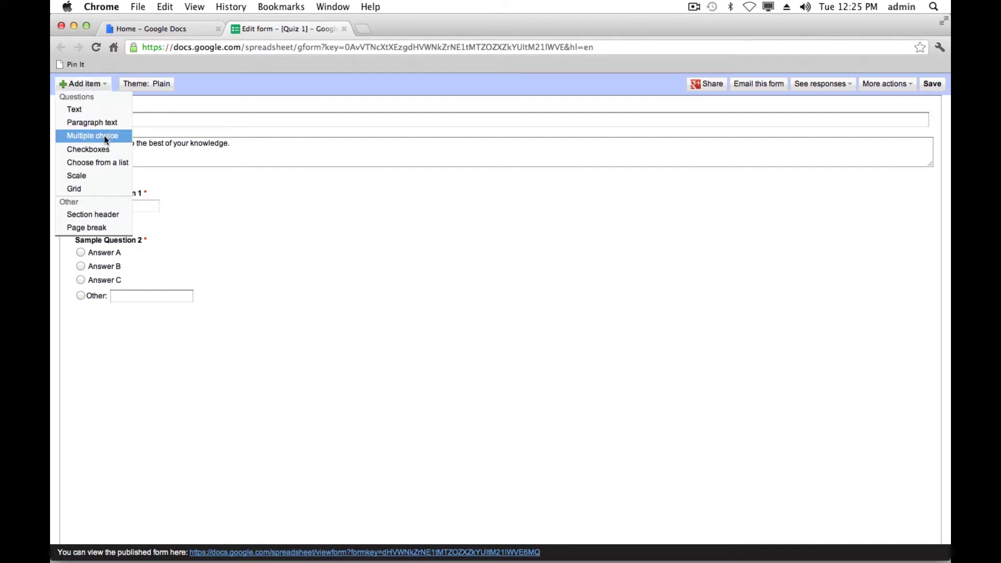
left_click(105, 215)
left_click(227, 332)
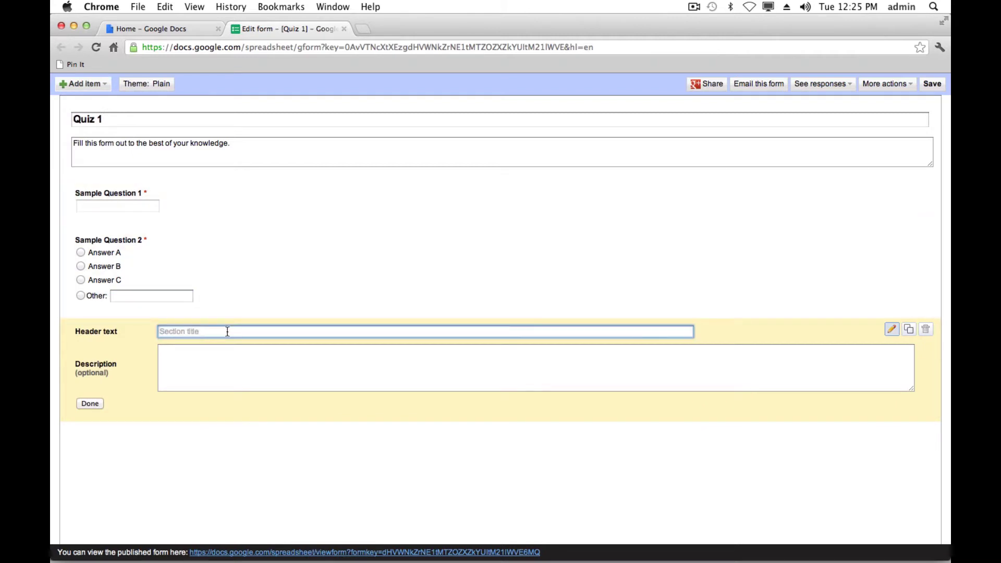
type("Part 2")
left_click(184, 363)
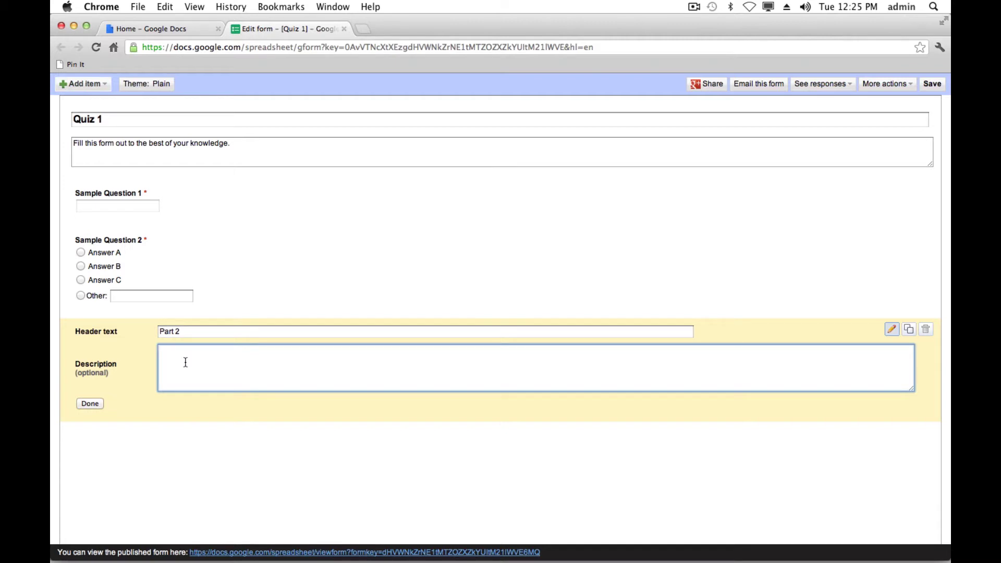
left_click(97, 406)
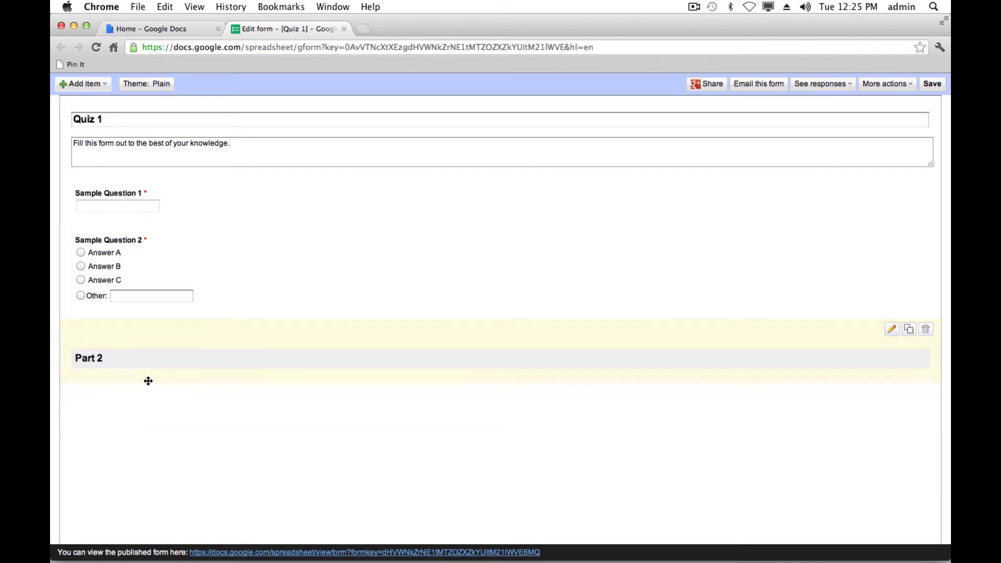
left_click(102, 85)
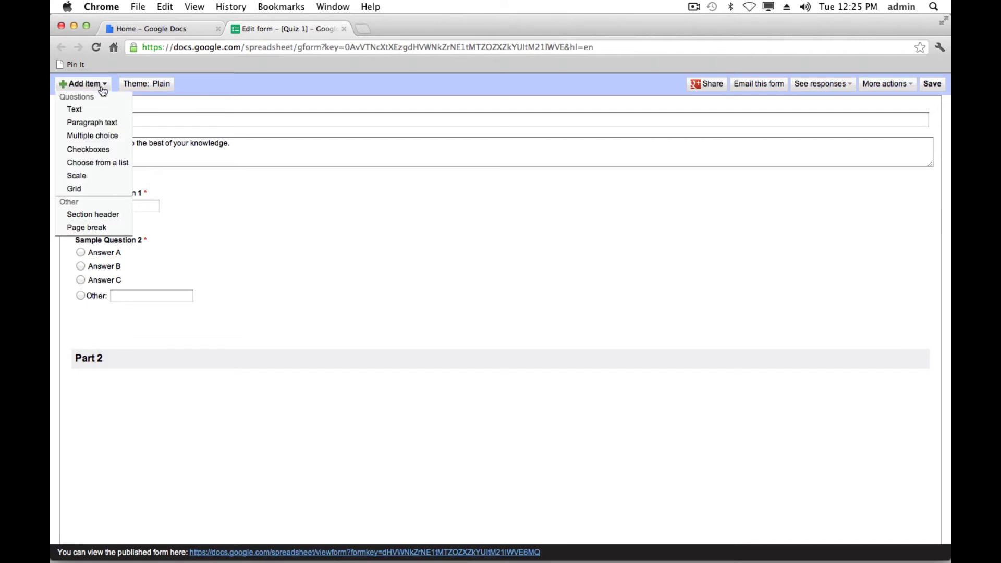
- Add a checkboxes question titled 'Checkbox Question' below Part 2
left_click(105, 150)
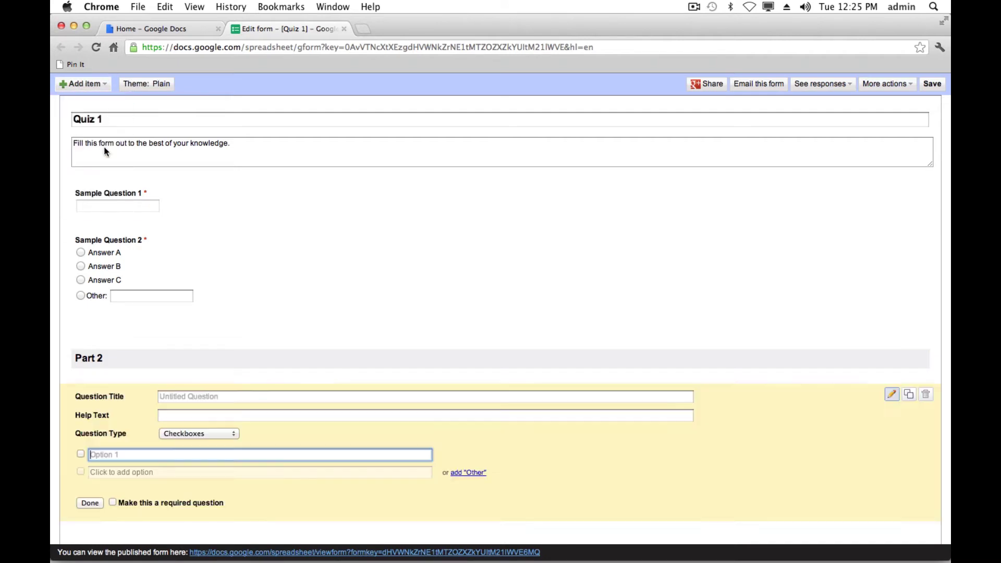
left_click(188, 397)
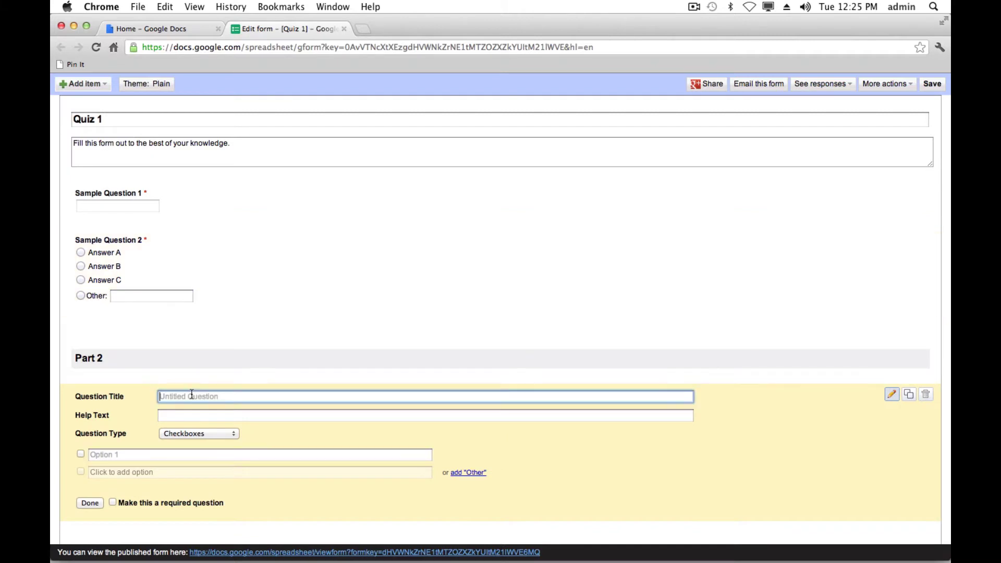
type("Checkbox Question")
- Enter options Answer A, Answer B and Answer C, and make the question required
left_click(160, 459)
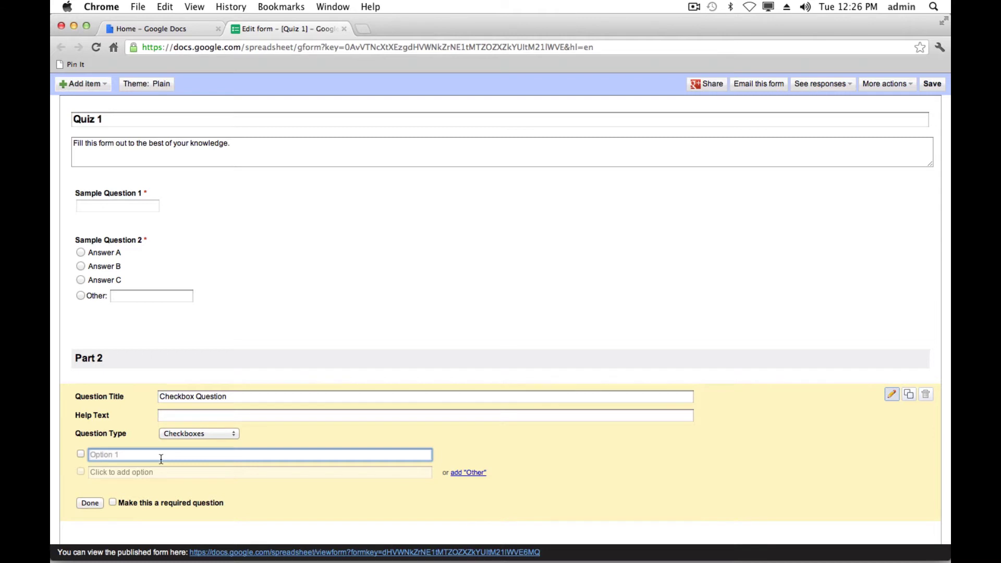
type("Answer A")
left_click(181, 475)
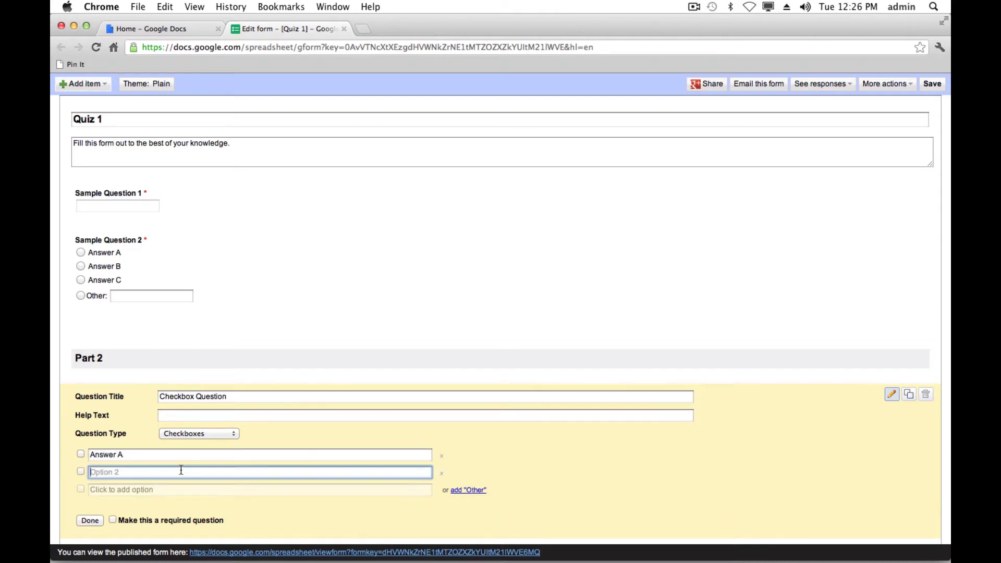
type("Answer B")
key("Return")
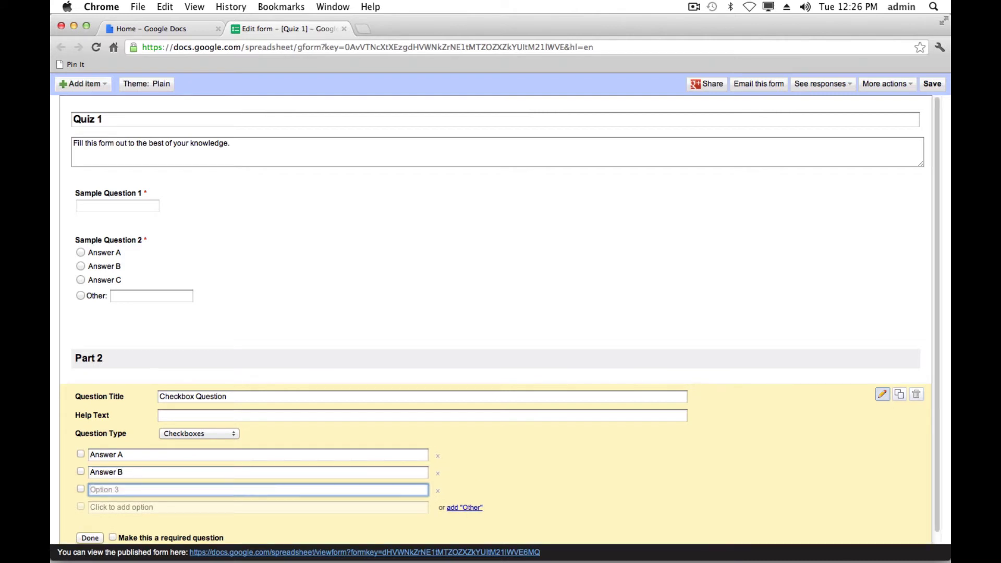
type("Answer C")
scroll(462, 449, "down", 1)
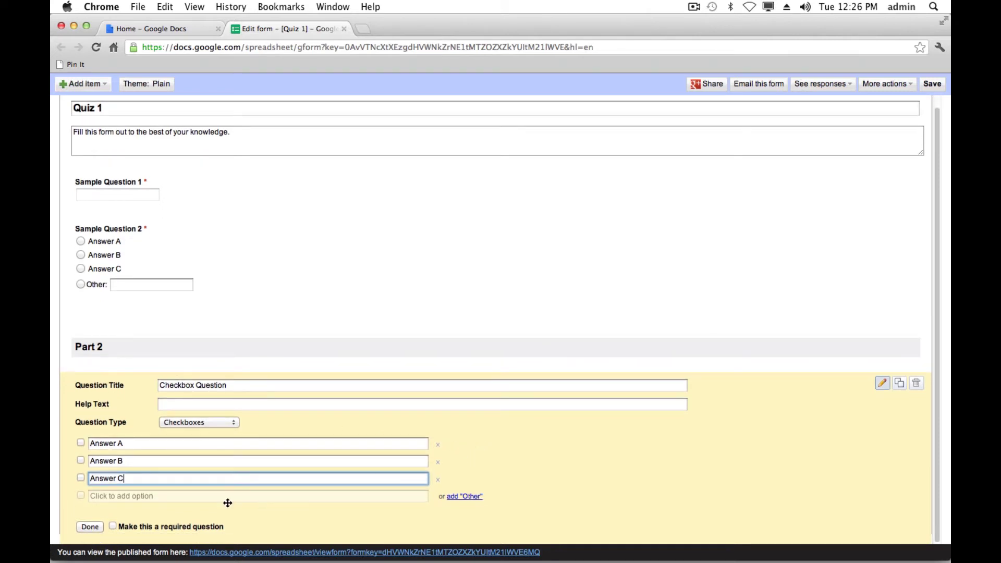
left_click(112, 526)
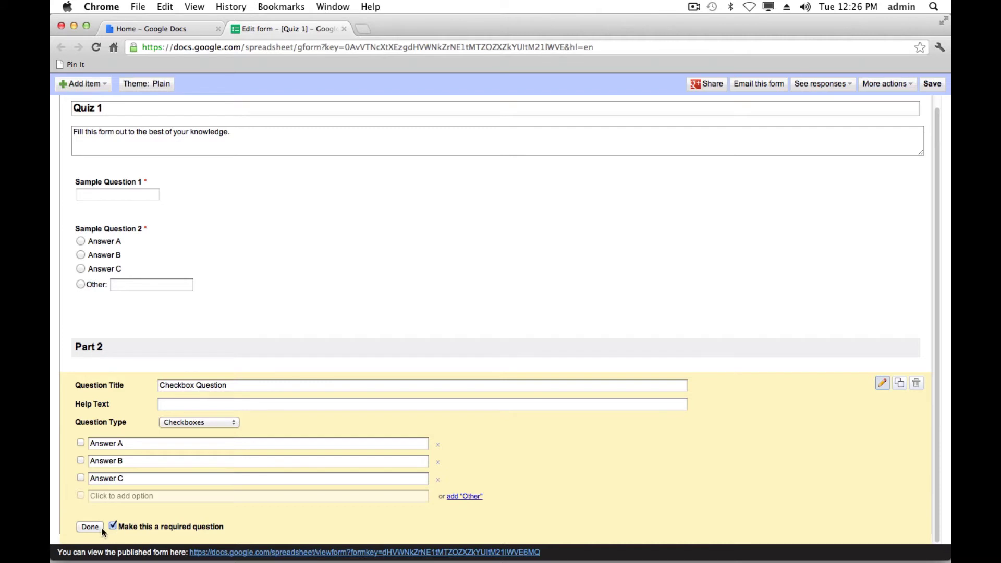
left_click(91, 527)
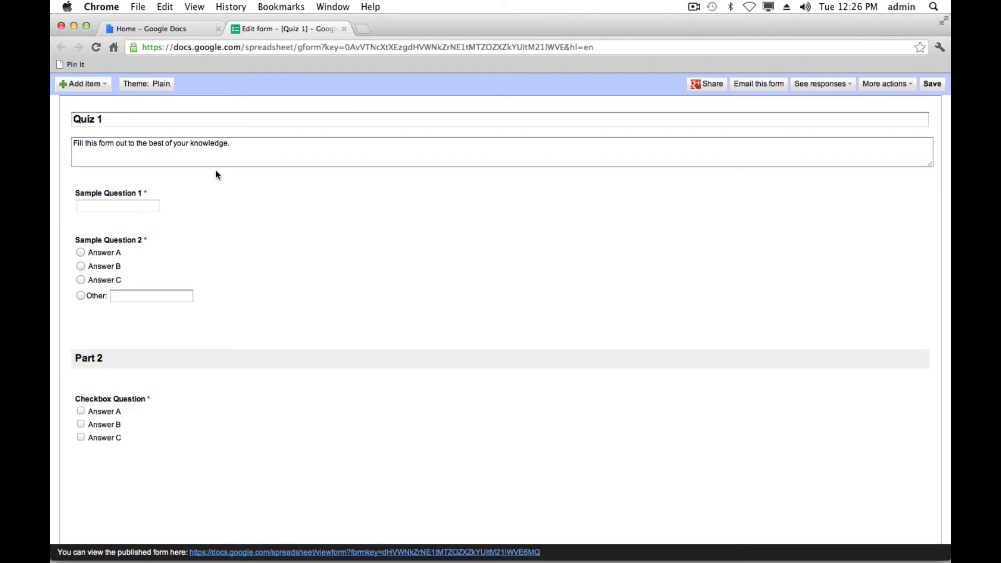
left_click(104, 87)
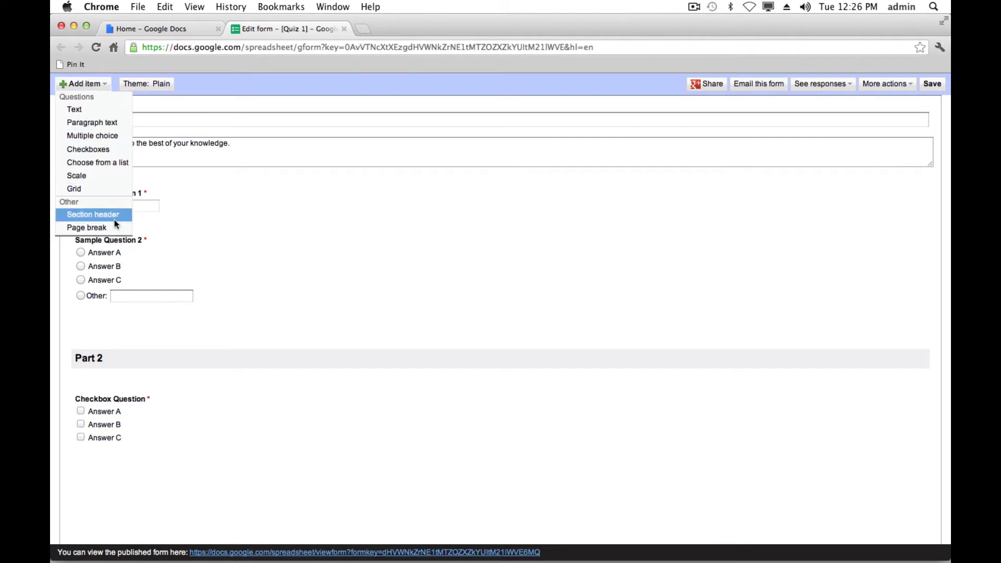
- Insert a page break after the Checkbox Question and title the new page 'Test Part 3'
left_click(86, 228)
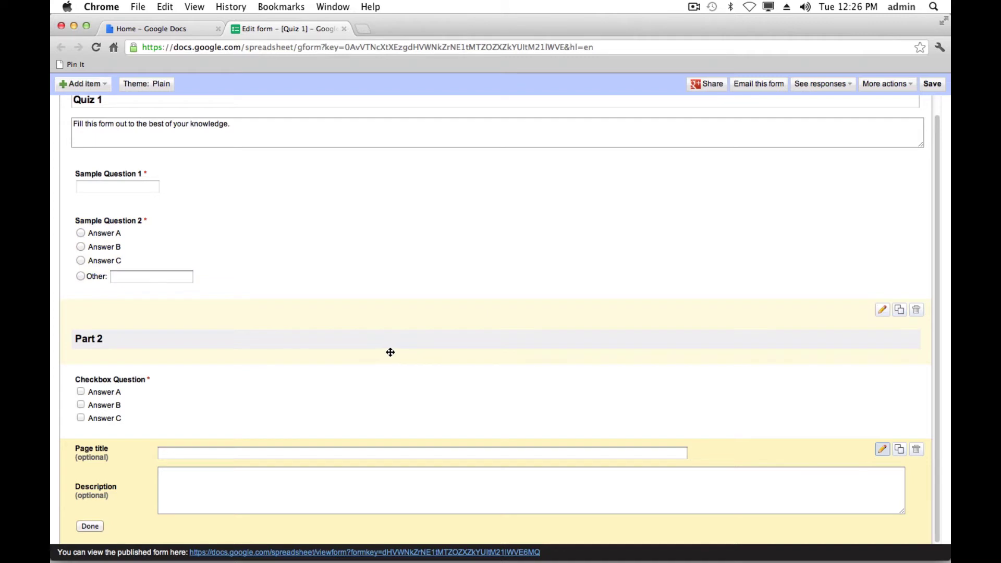
left_click(205, 453)
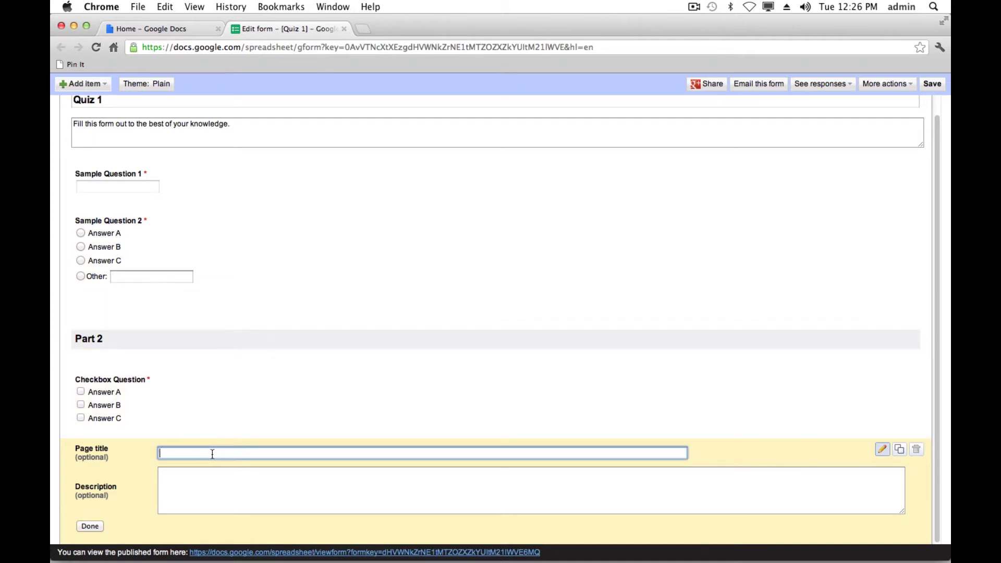
type("Test Part 3")
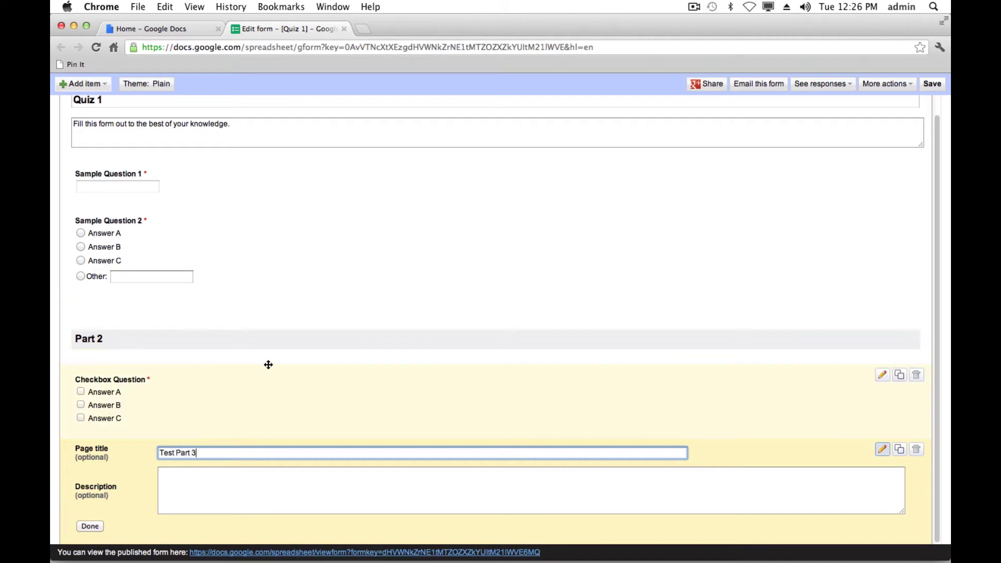
left_click(180, 488)
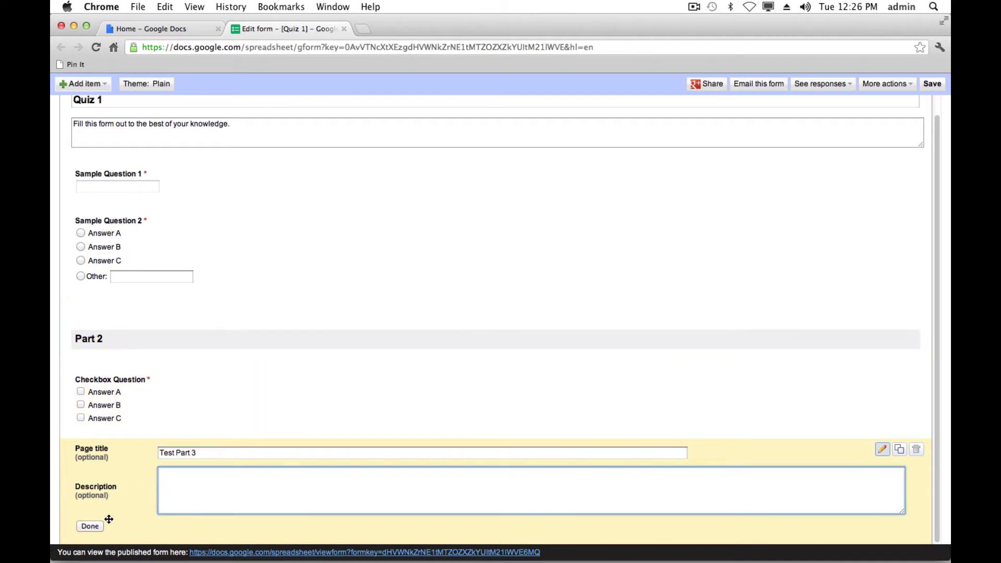
left_click(90, 527)
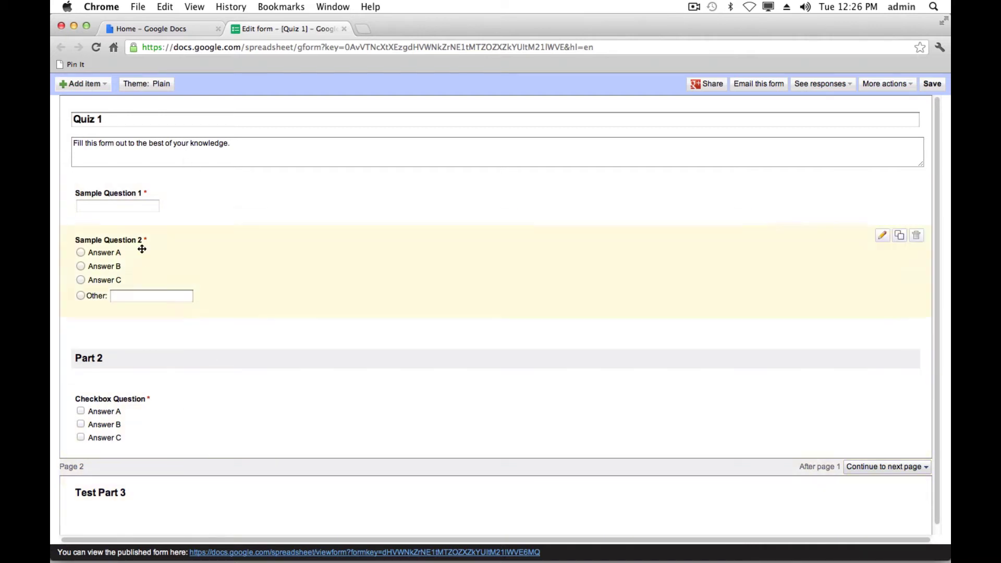
- Add a choose-from-a-list question titled 'List Question'
left_click(99, 84)
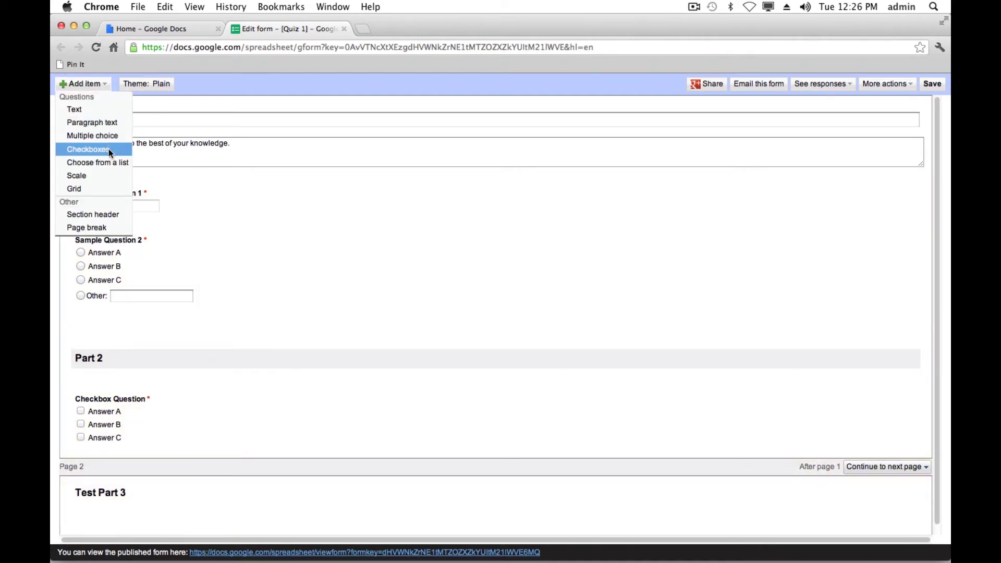
left_click(108, 164)
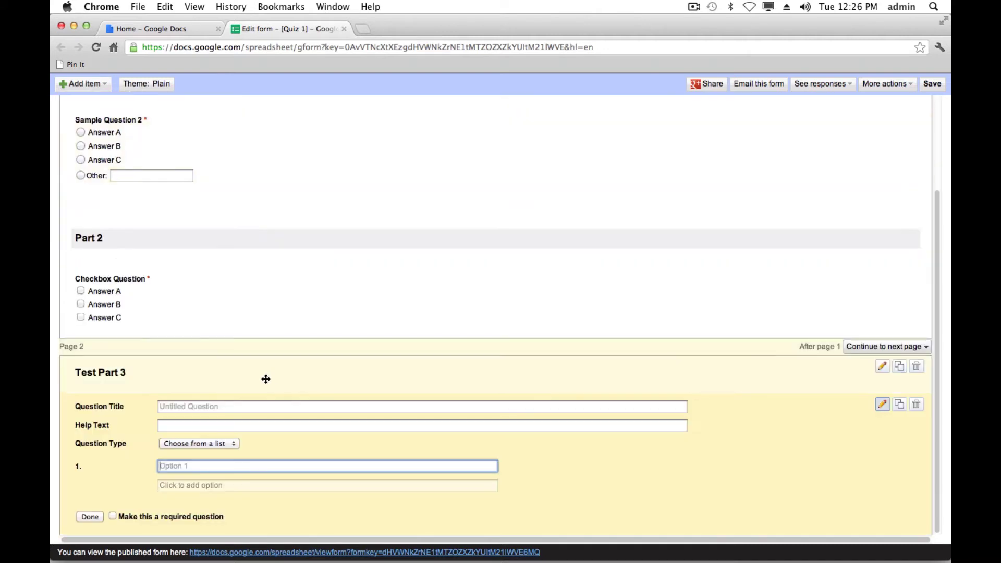
left_click(215, 407)
type("List Question")
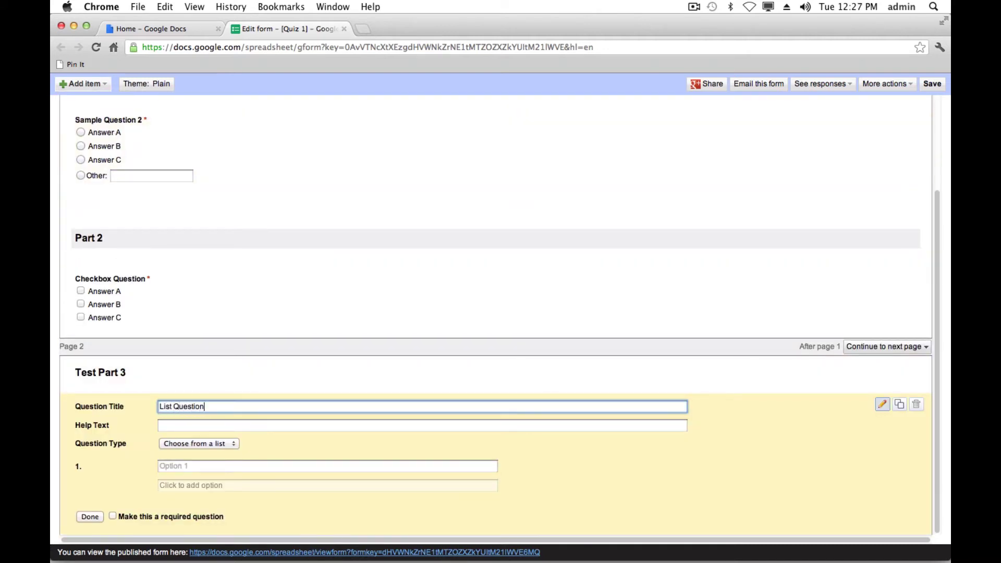
- Give the list options Answer A, Answer B and Answer C, and make it required
left_click(178, 467)
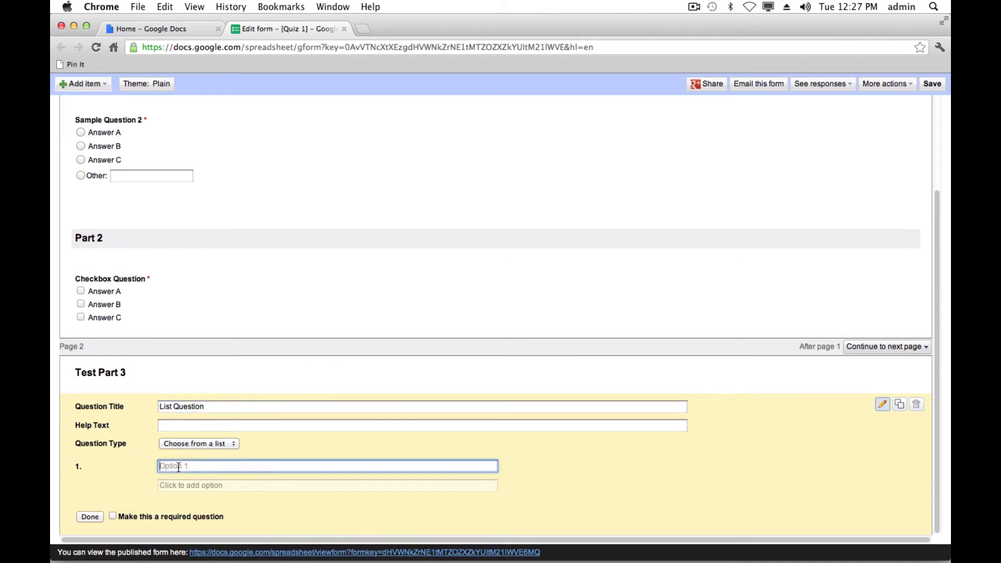
type("Answer A")
key("Return")
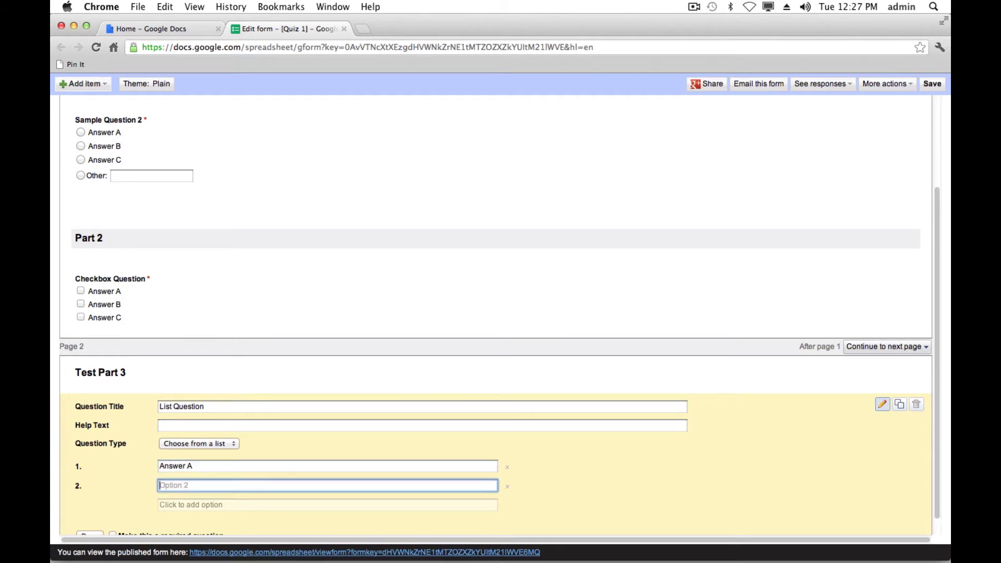
type("Answer B")
key("Return")
type("Answer")
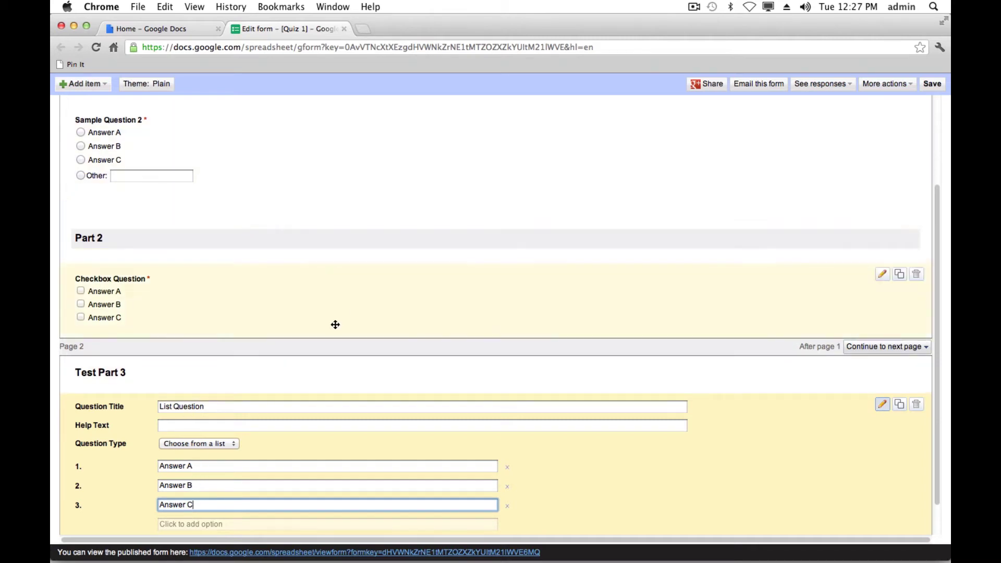
scroll(313, 366, "down", 2)
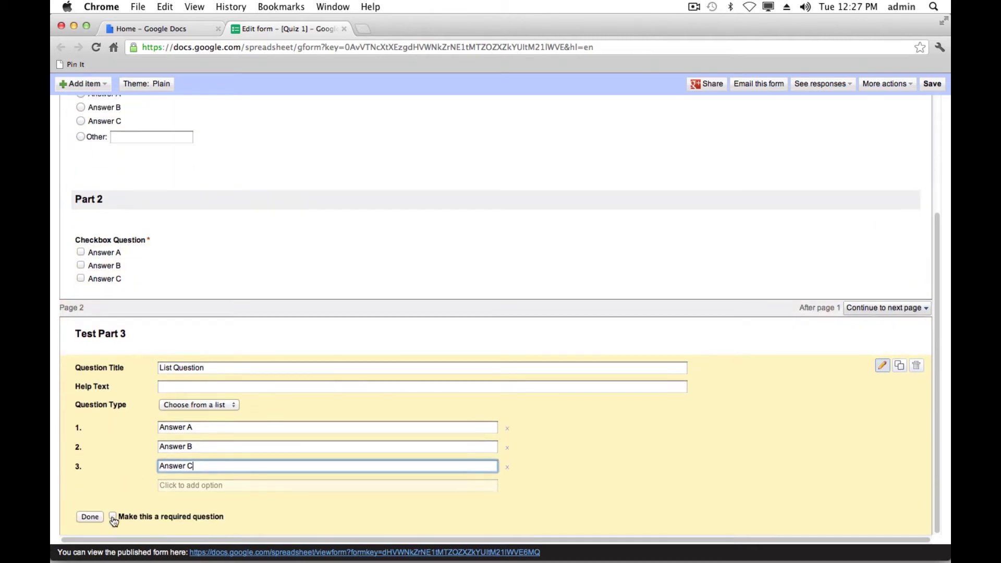
left_click(113, 517)
left_click(90, 519)
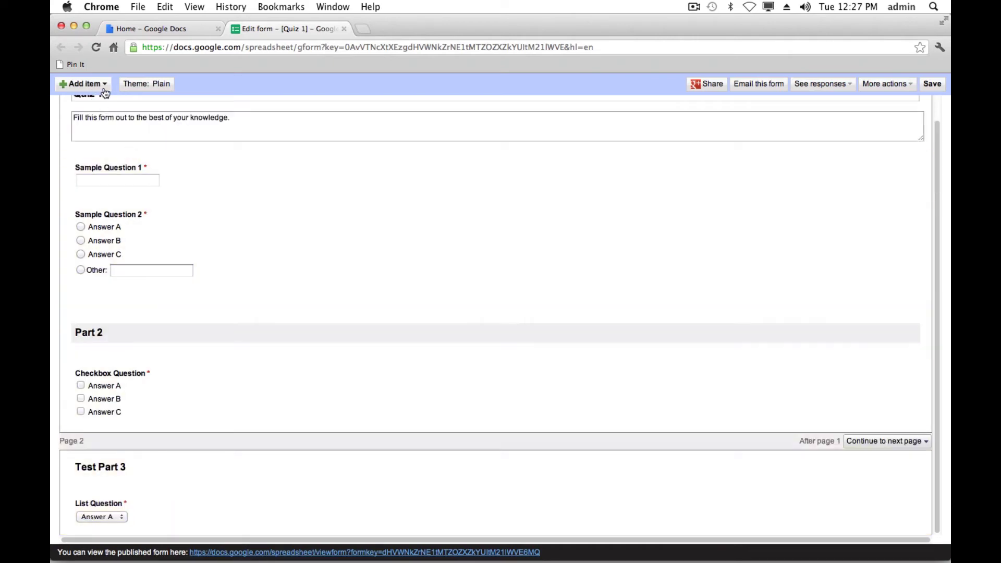
- Add a scale question running from 0 to 5
left_click(83, 84)
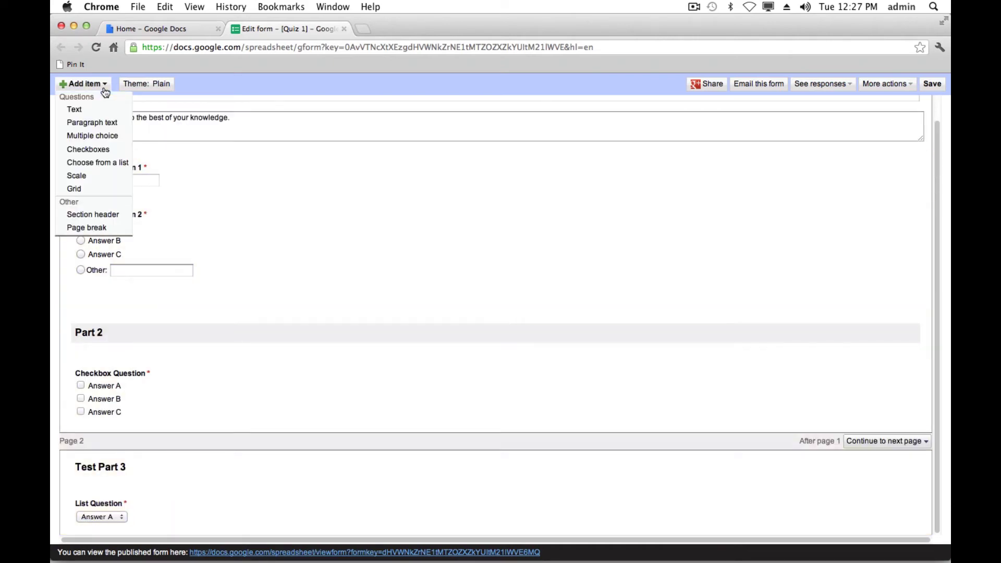
left_click(108, 177)
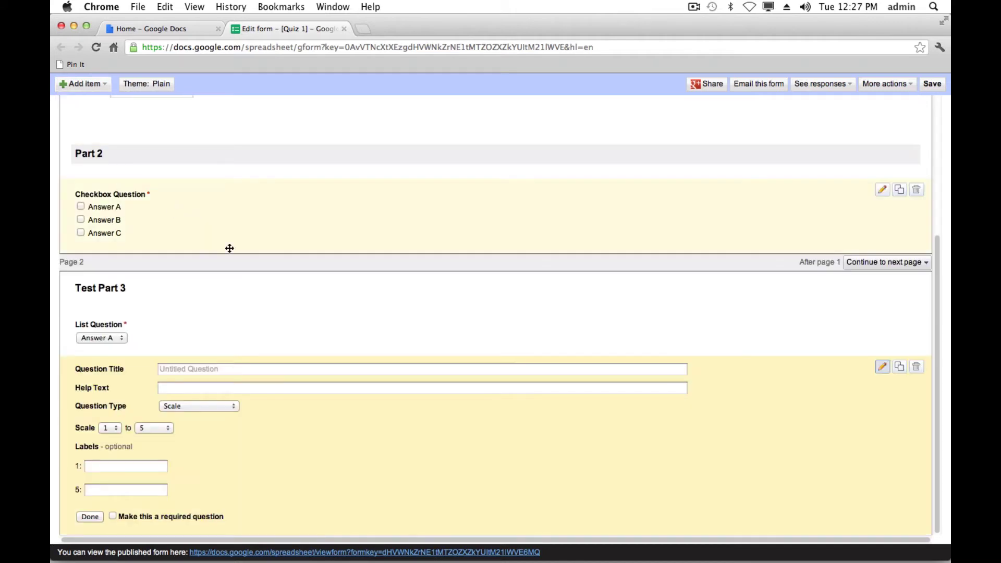
left_click(115, 429)
left_click(143, 429)
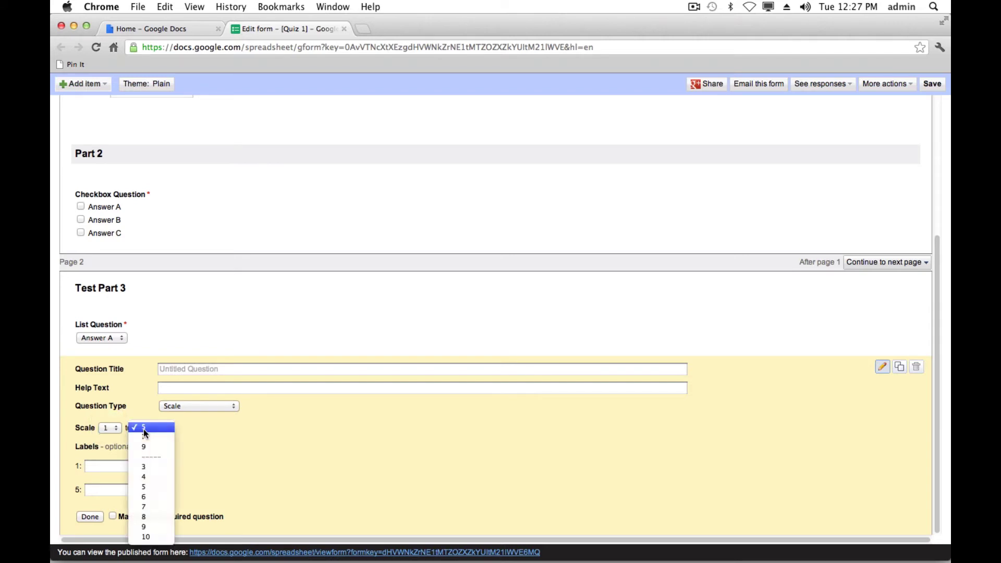
left_click(218, 454)
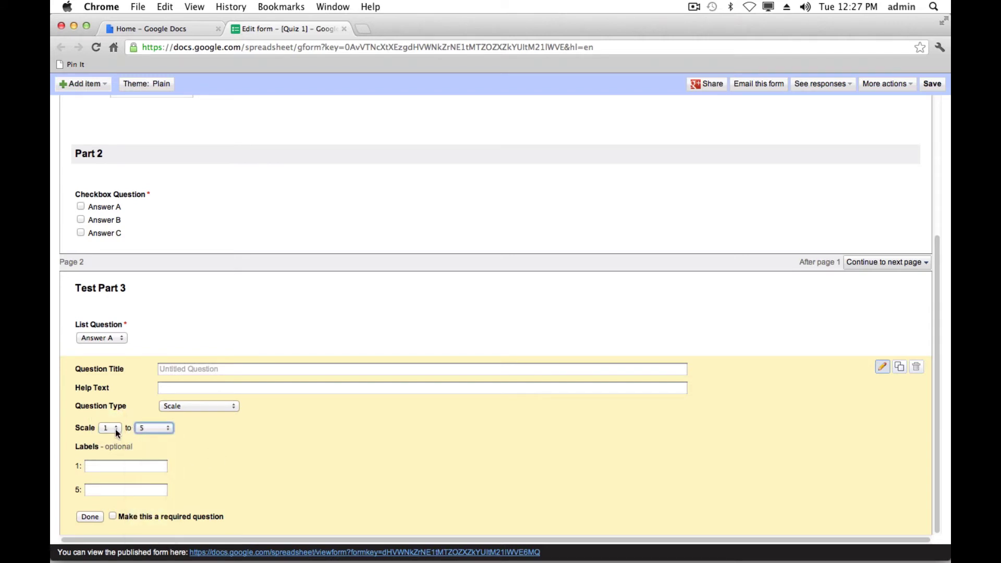
left_click(113, 429)
left_click(158, 446)
key("Up")
- Label the ends 'Not Sufficient' and 'Excellent', make it required, and title it 'Scale Question'
left_click(97, 467)
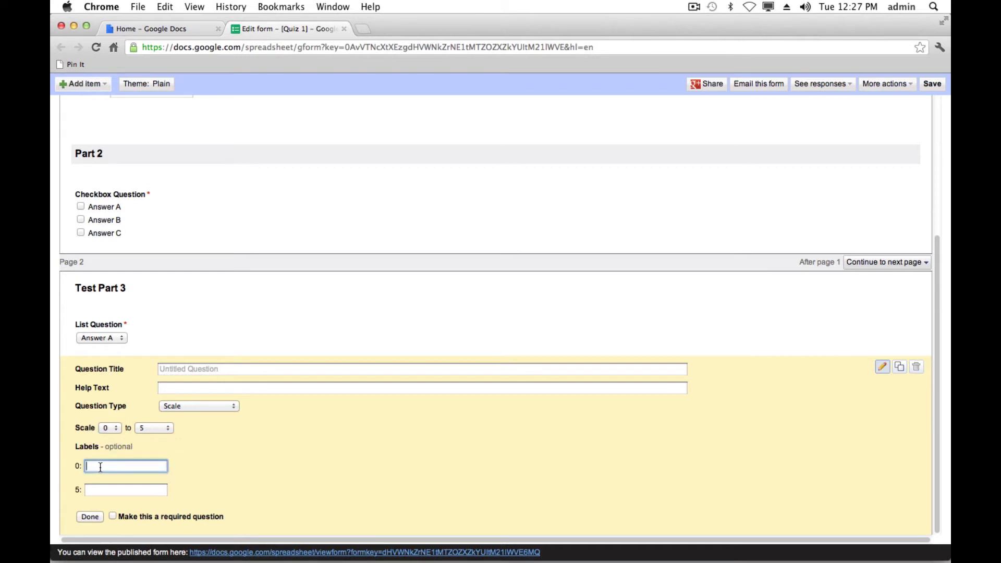
type("Not Sufficient")
left_click(119, 490)
type("Excellent")
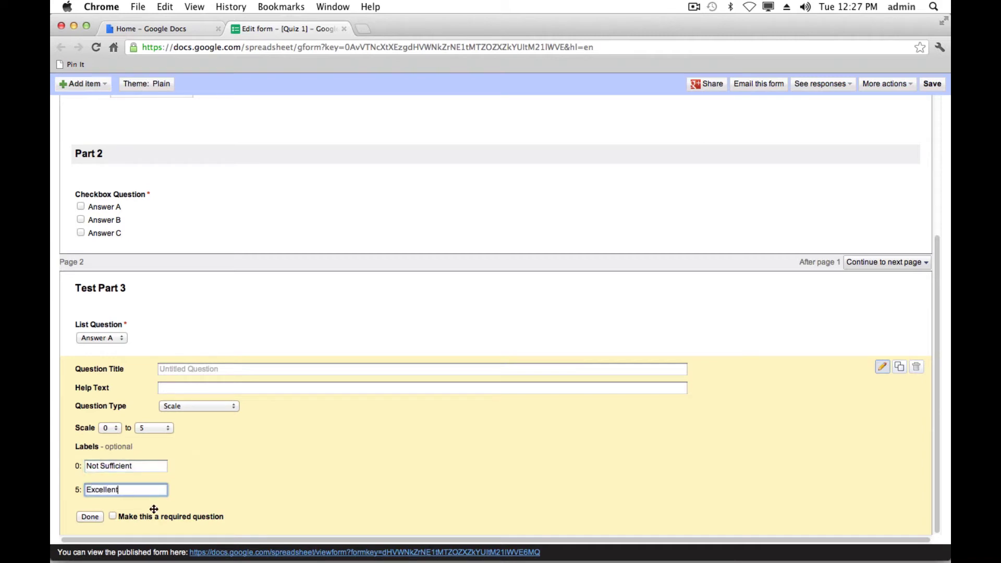
left_click(112, 516)
left_click(246, 370)
type("Sca")
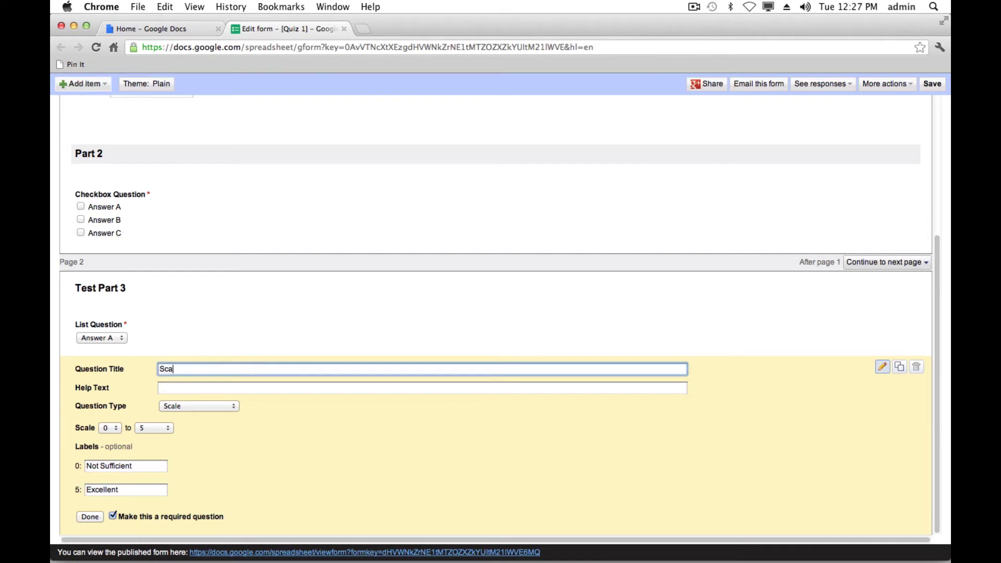
type("le Question")
left_click(90, 517)
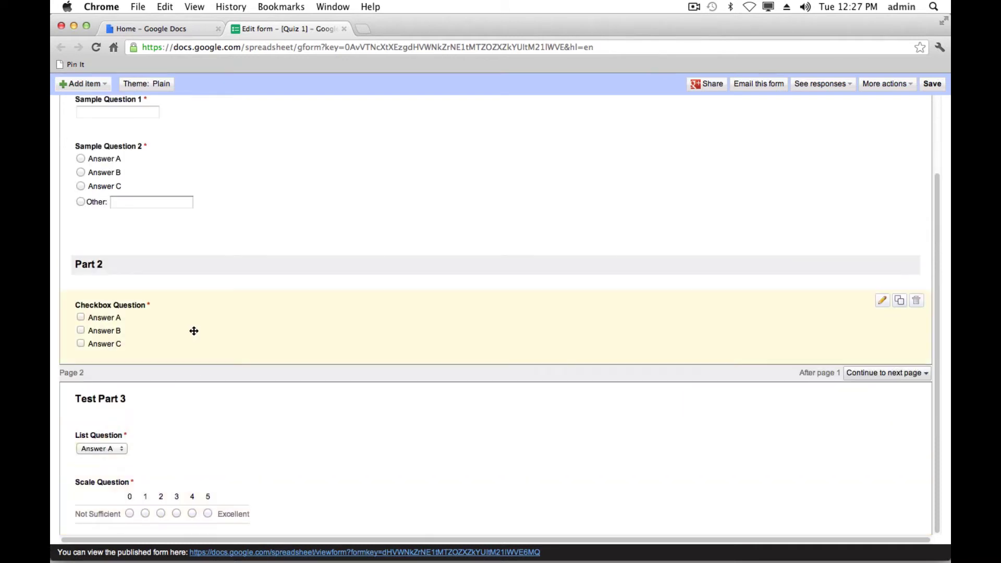
- Add a grid question titled 'Grid Question'
left_click(99, 87)
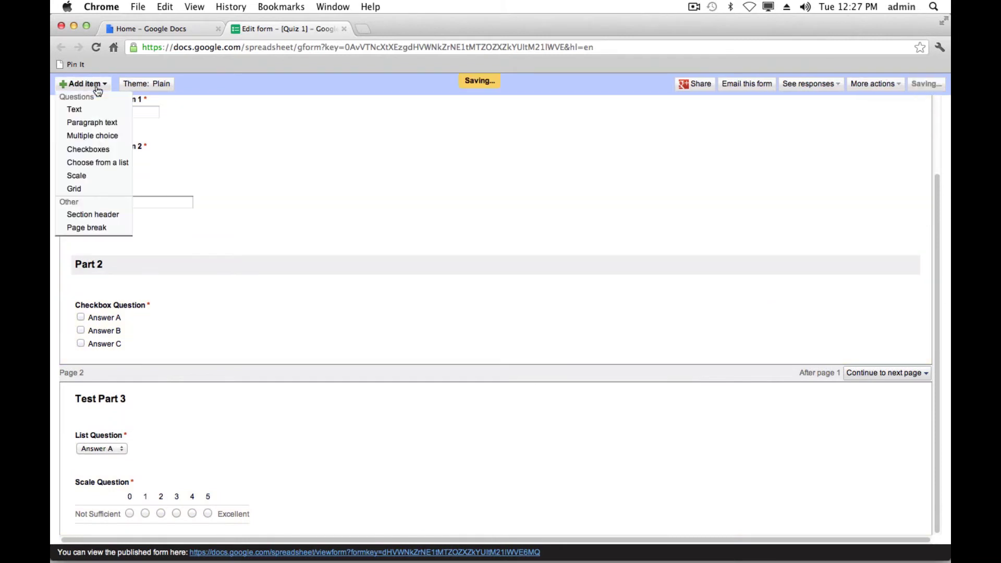
left_click(108, 189)
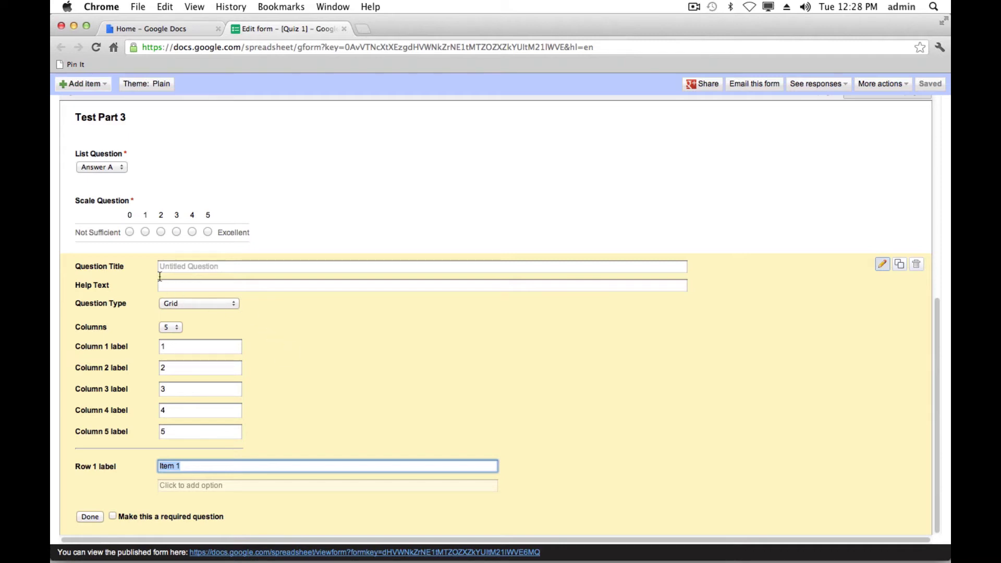
left_click(192, 267)
type("Grid")
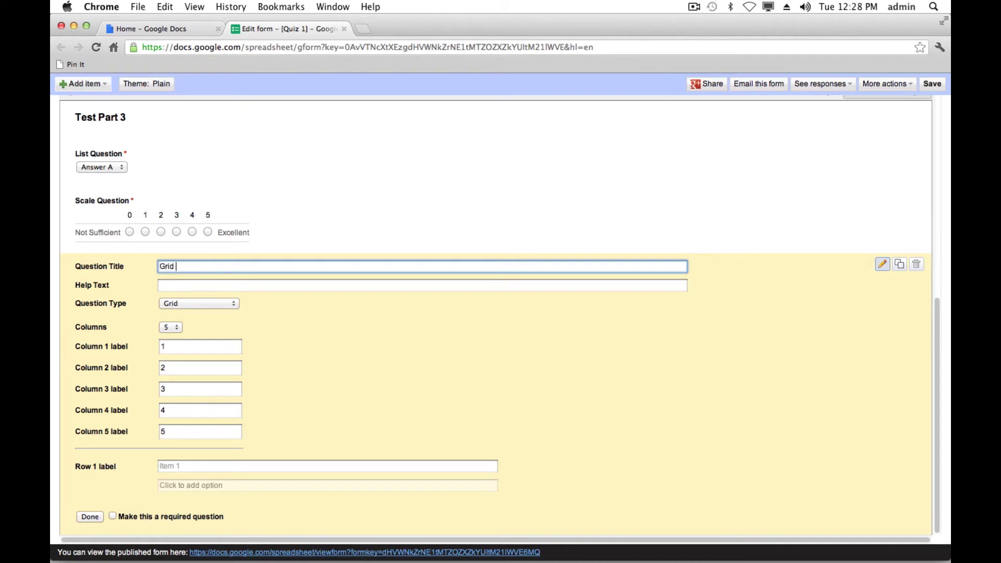
type(" QUestion")
- Enter grid rows A, B, C and D, and make the question required
left_click(174, 465)
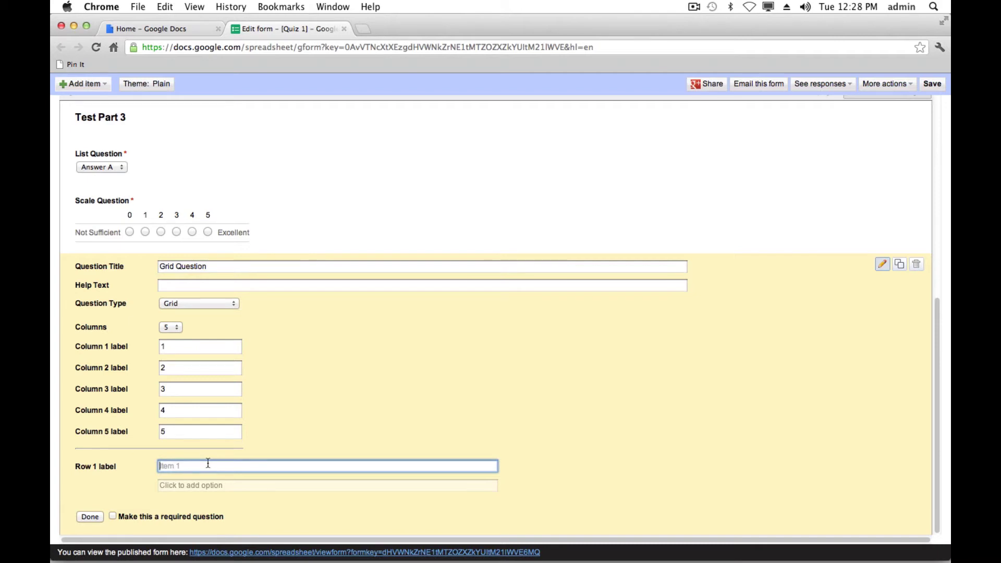
type("A")
key("Return")
type("B")
key("Return")
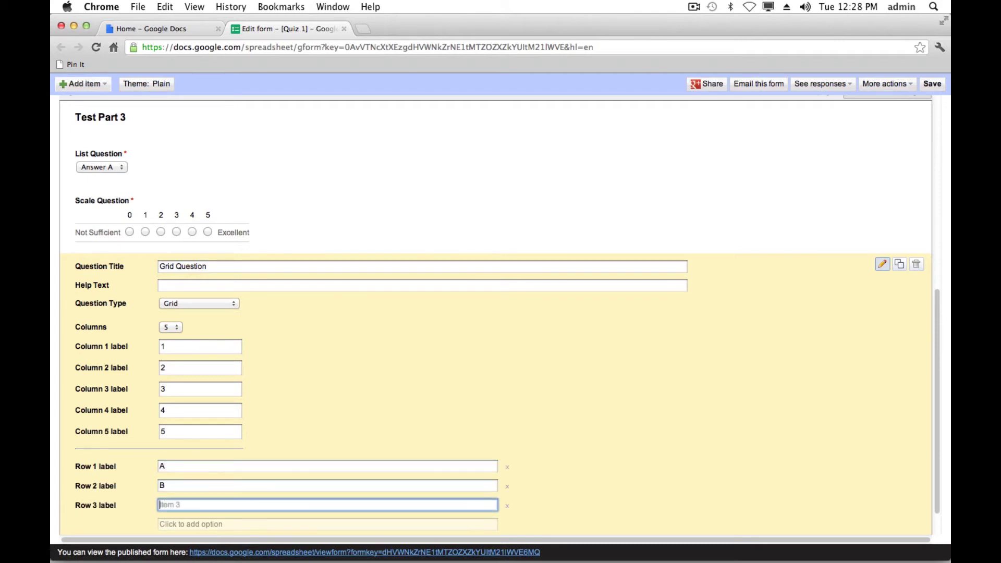
type("C")
key("Return")
type("D")
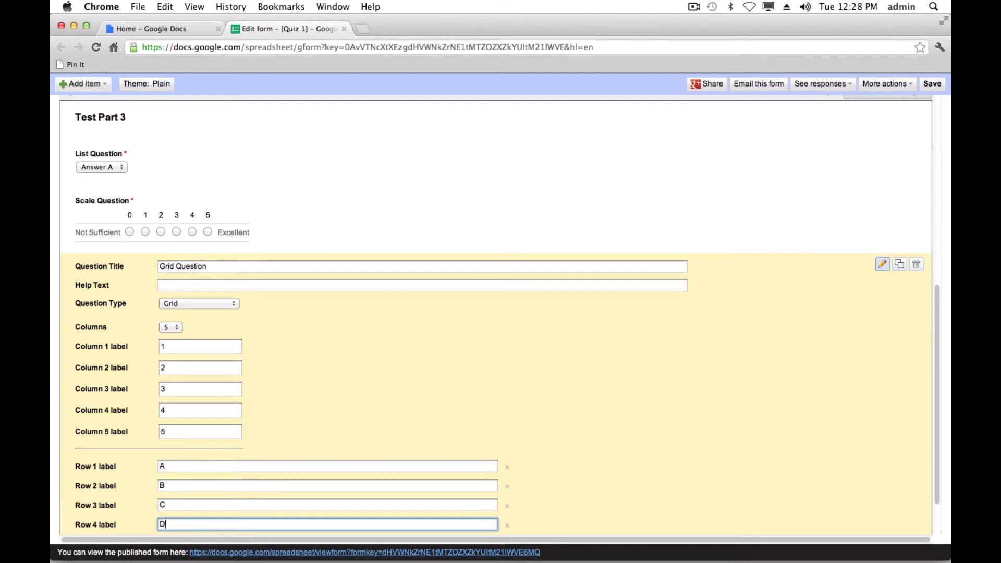
scroll(459, 375, "down", 2)
left_click(112, 516)
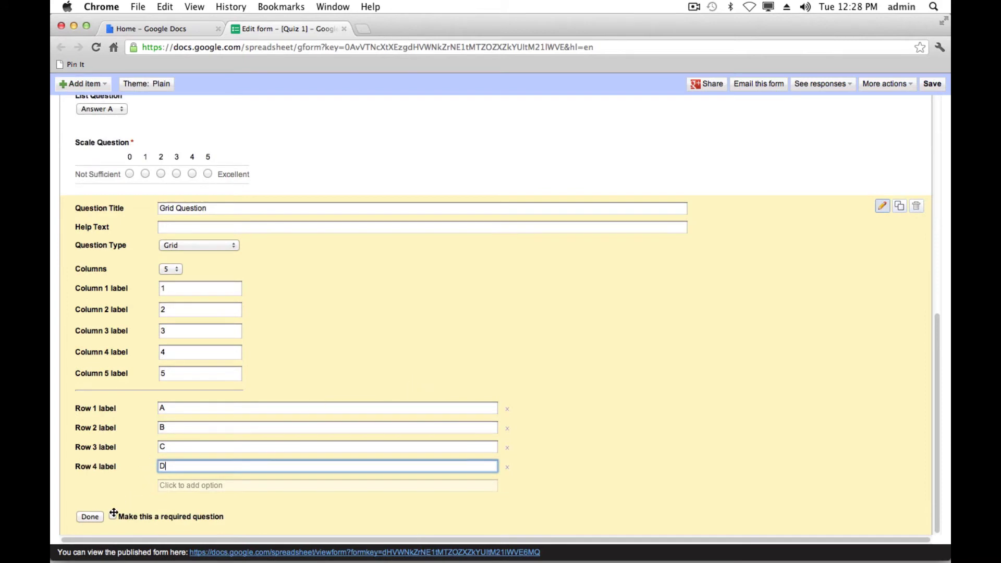
left_click(90, 517)
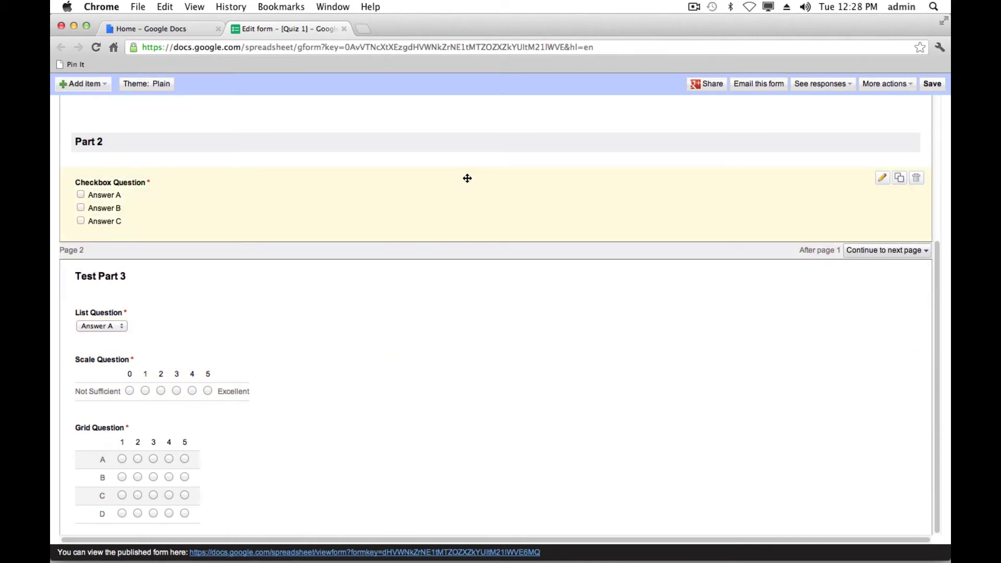
- Save Quiz 1 and switch to the Google Docs home file list
scroll(641, 133, "up", 1)
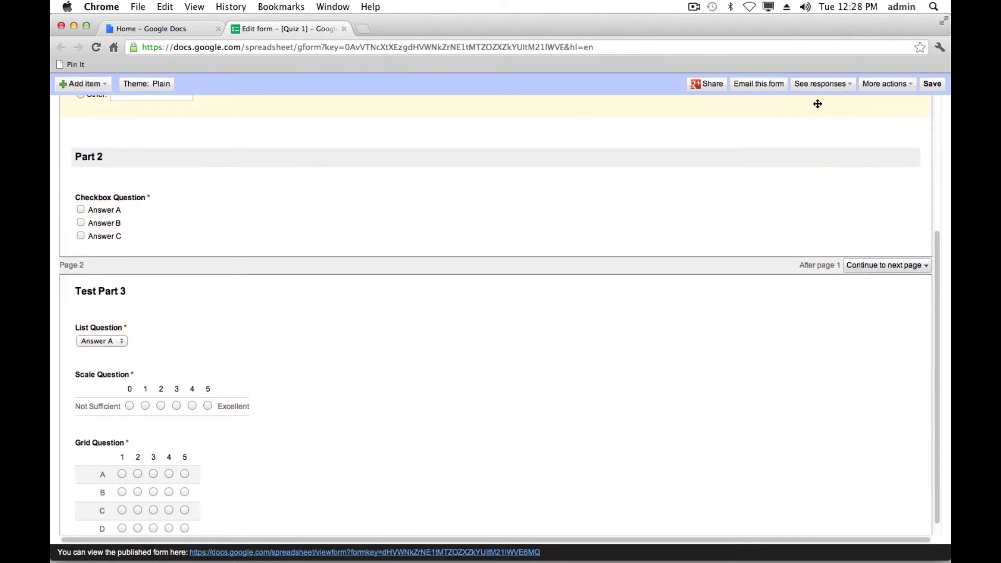
left_click(922, 87)
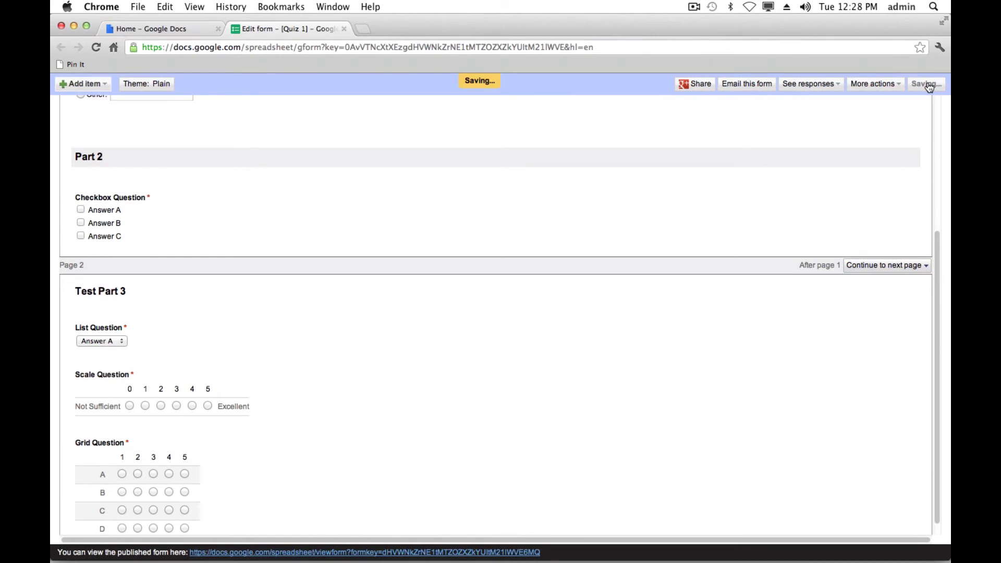
left_click(908, 86)
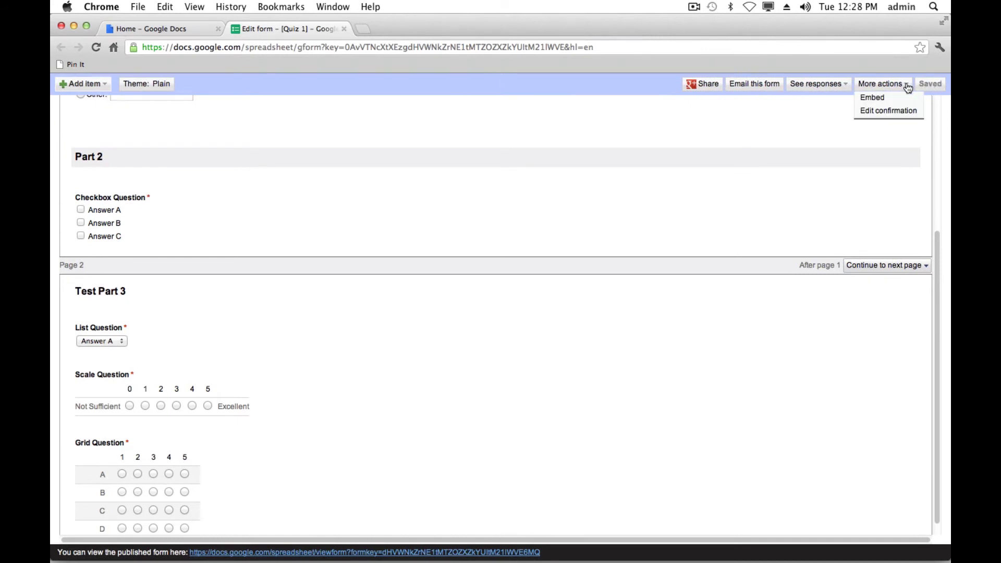
left_click(700, 126)
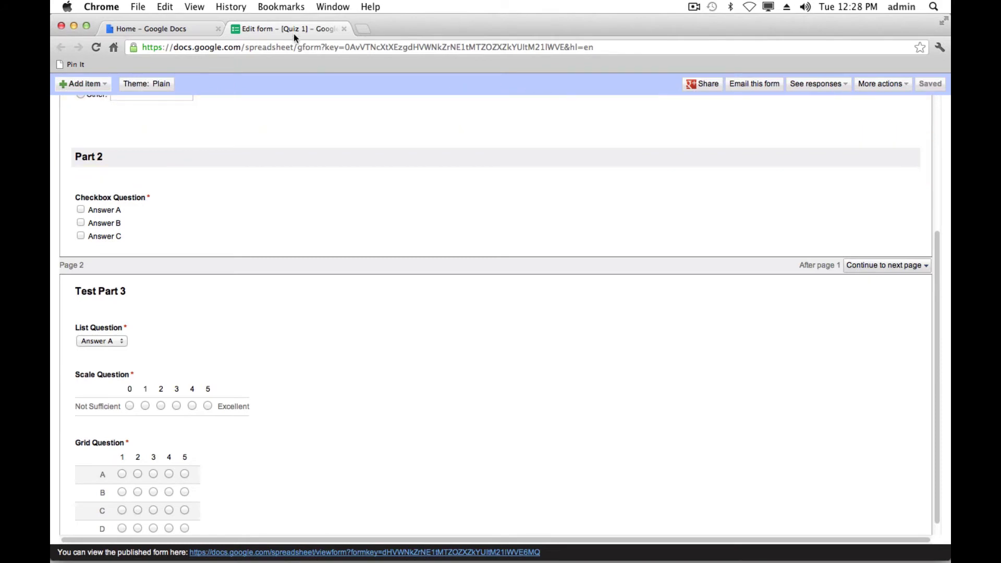
left_click(156, 29)
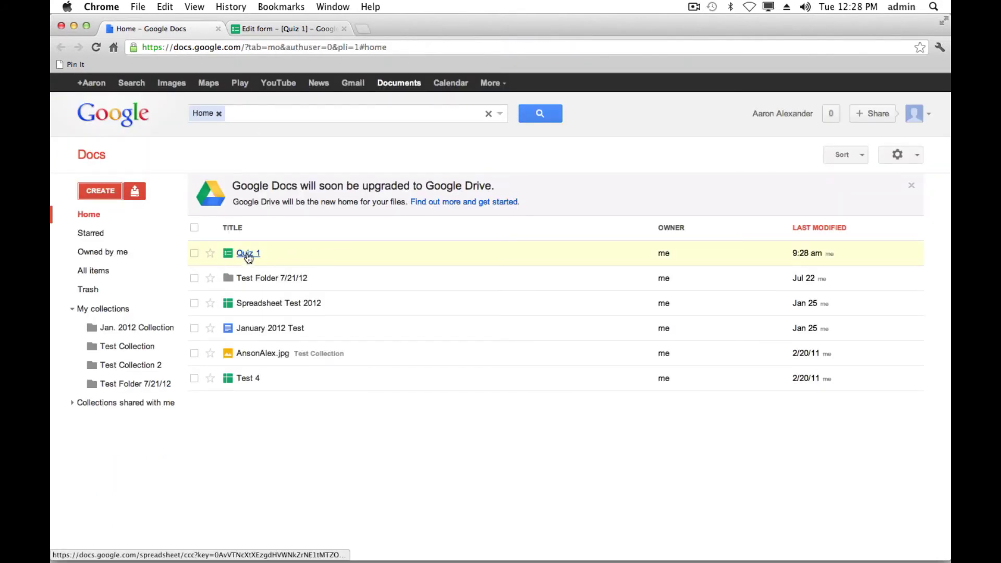
- Open the Quiz 1 response spreadsheet from the Google Docs home list
left_click(246, 255)
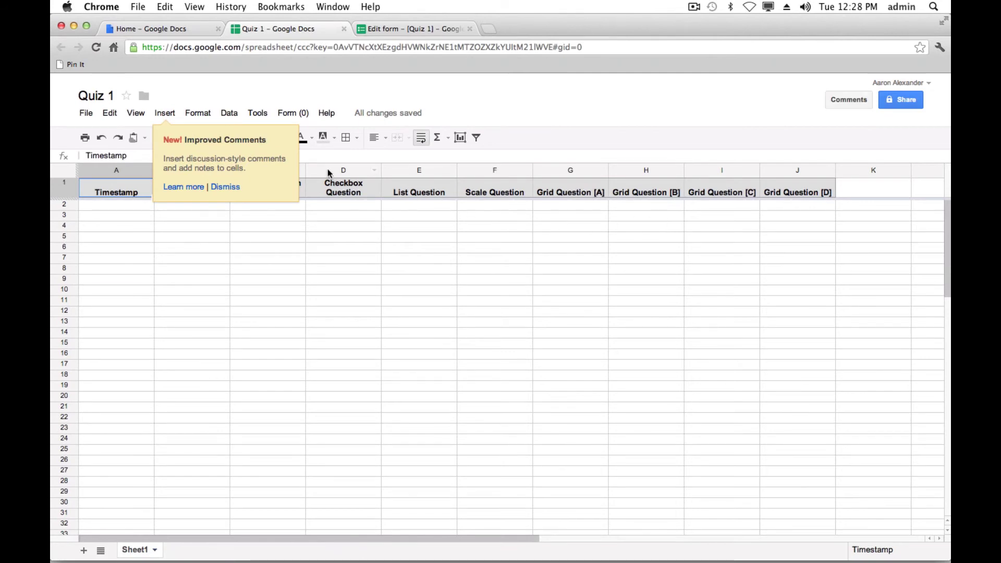
- Dismiss the comments tip and go to the live Quiz 1 form from the Form menu
left_click(227, 188)
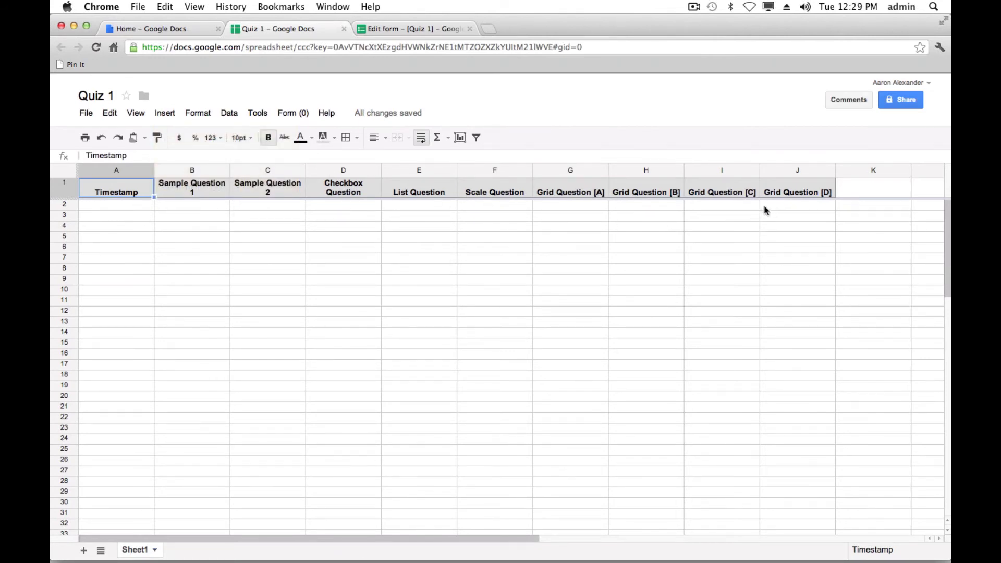
left_click(287, 117)
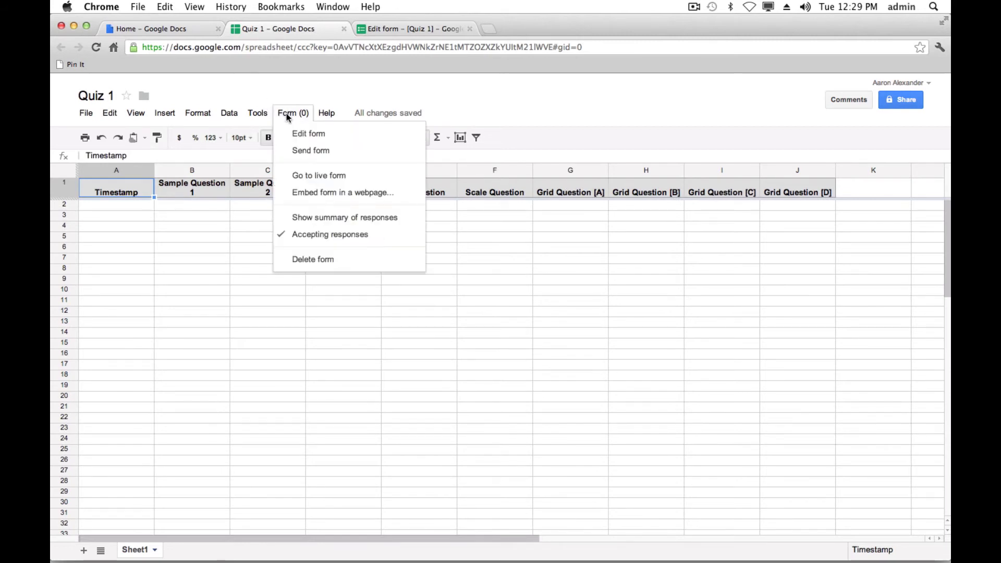
left_click(327, 178)
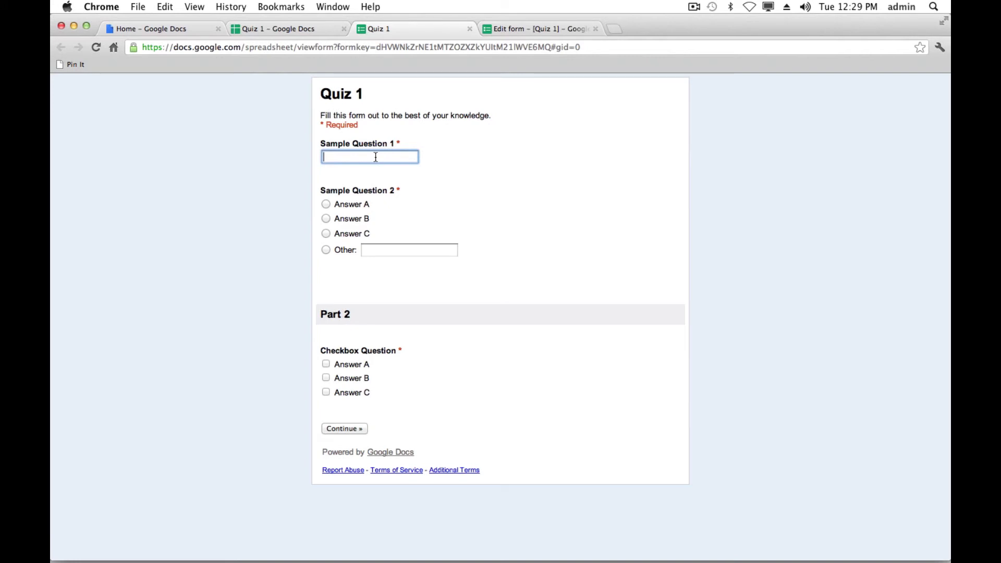
- On the first page, answer 'ANswer', pick Answer B for Sample Question 2, and tick the checkbox answers
type("ANswer")
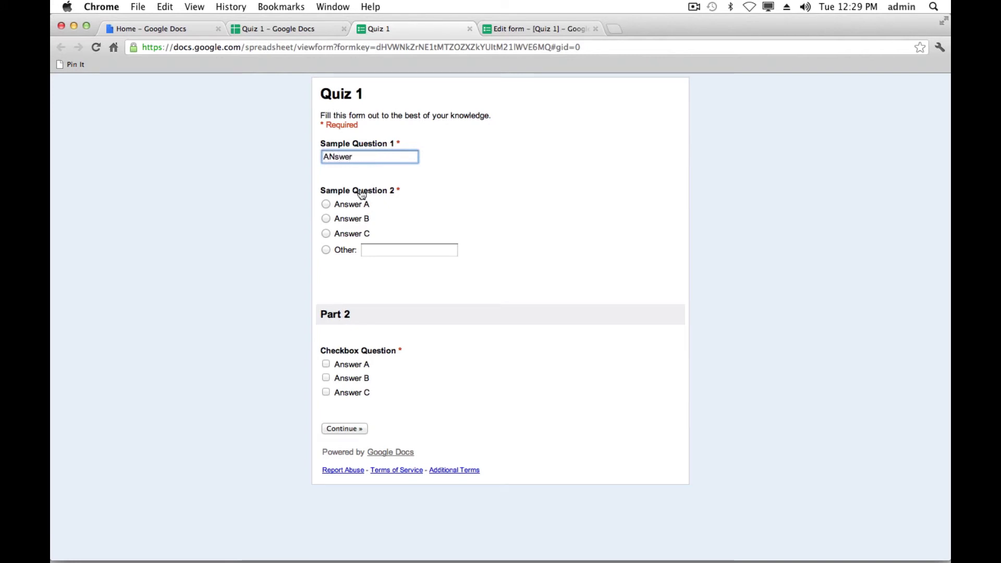
left_click(326, 205)
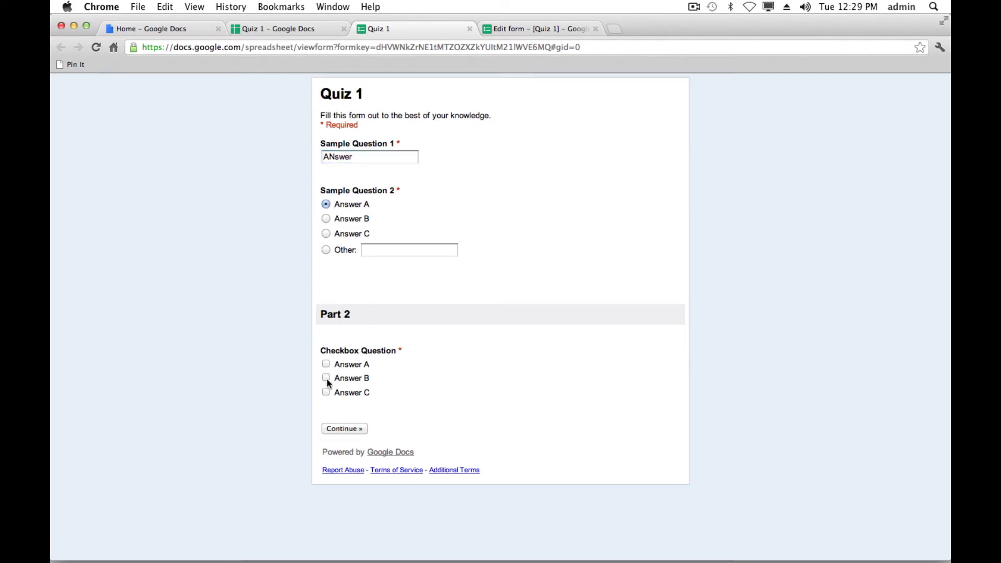
left_click(326, 219)
left_click(326, 205)
left_click(326, 219)
left_click(326, 378)
left_click(326, 392)
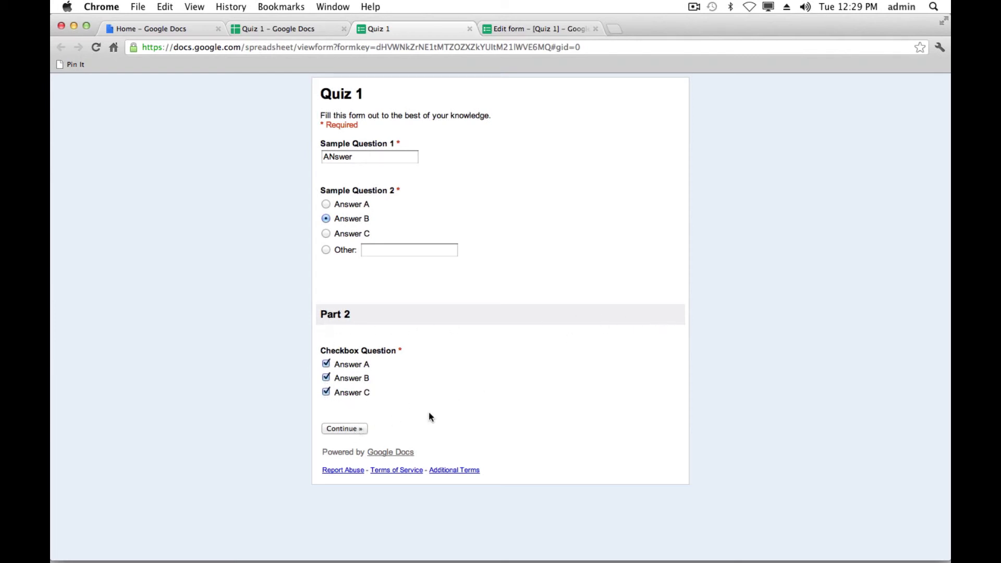
- On Test Part 3, choose Answer B for the List Question and rate the Scale Question 4
left_click(348, 429)
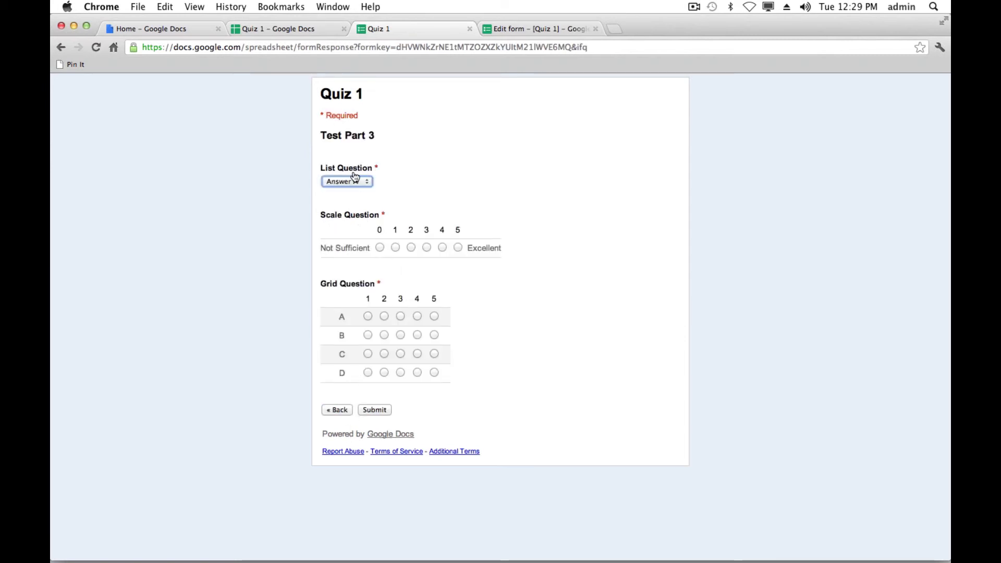
left_click(363, 184)
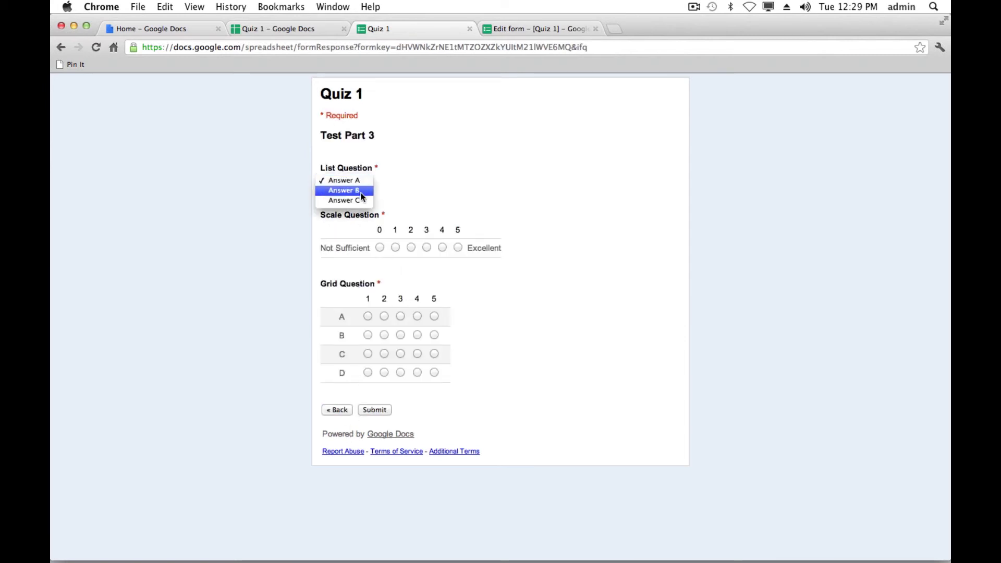
left_click(359, 189)
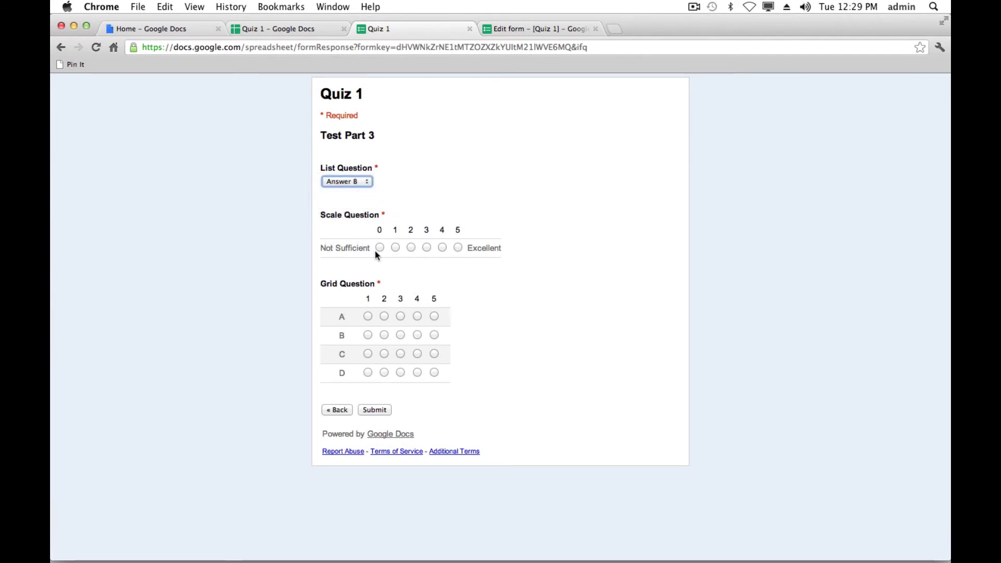
left_click(442, 247)
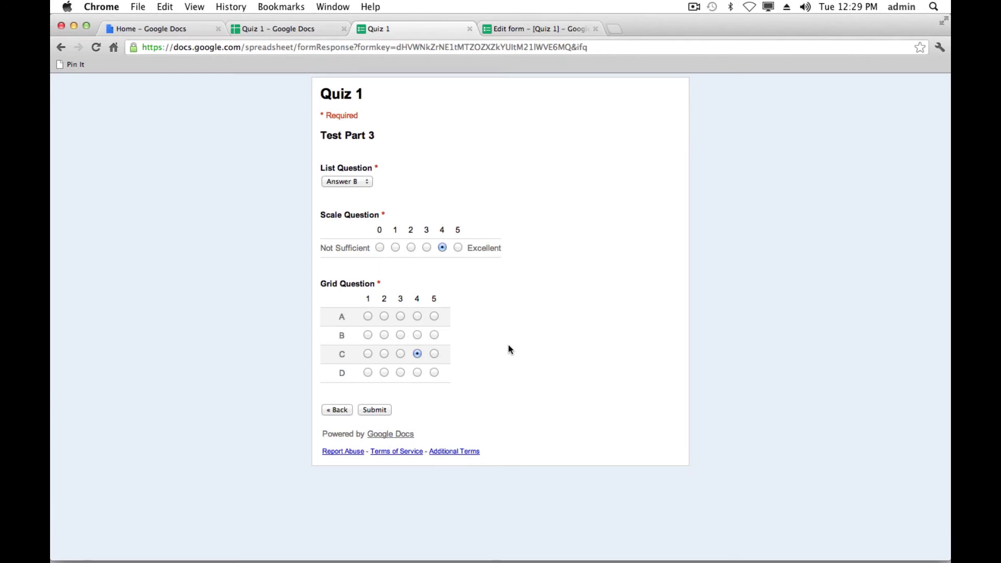
- Answer grid rows A, B and D with 1, then submit the test response
left_click(378, 411)
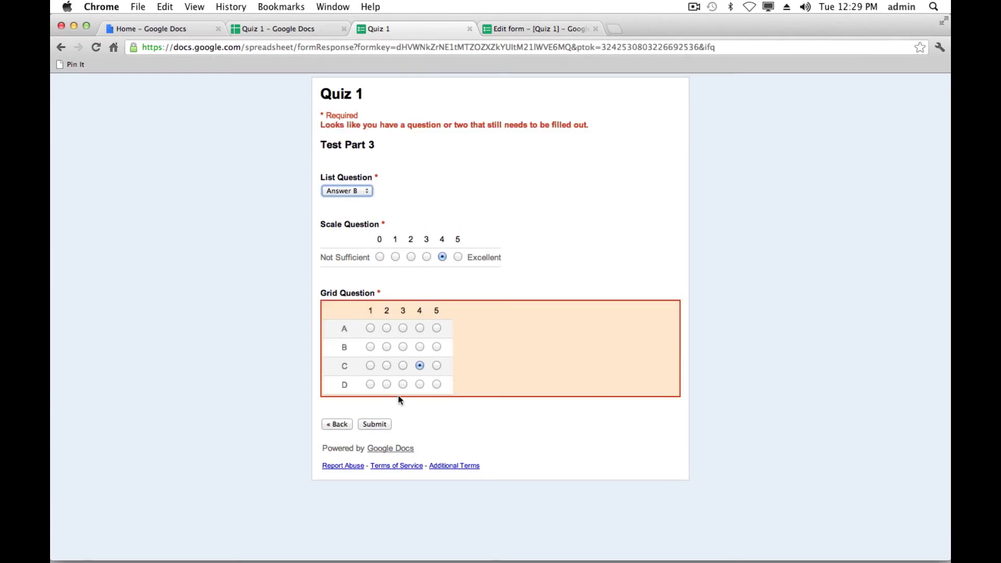
left_click(370, 328)
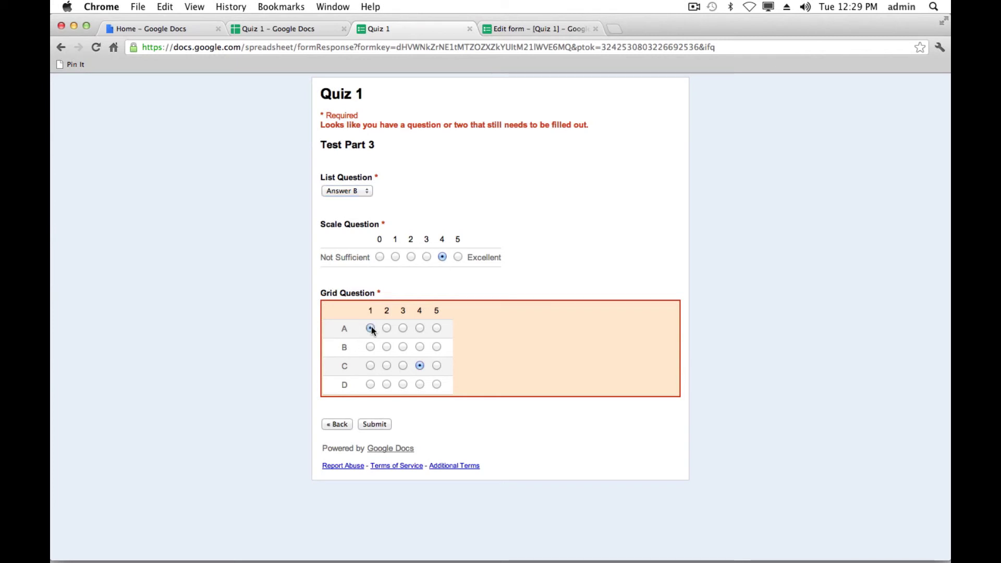
left_click(371, 347)
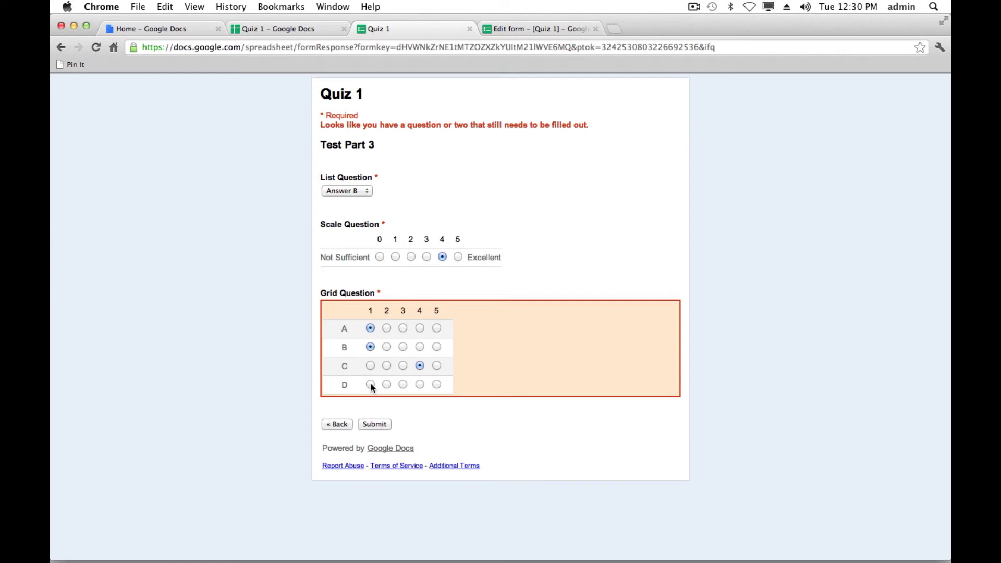
left_click(371, 385)
left_click_drag(320, 125, 595, 132)
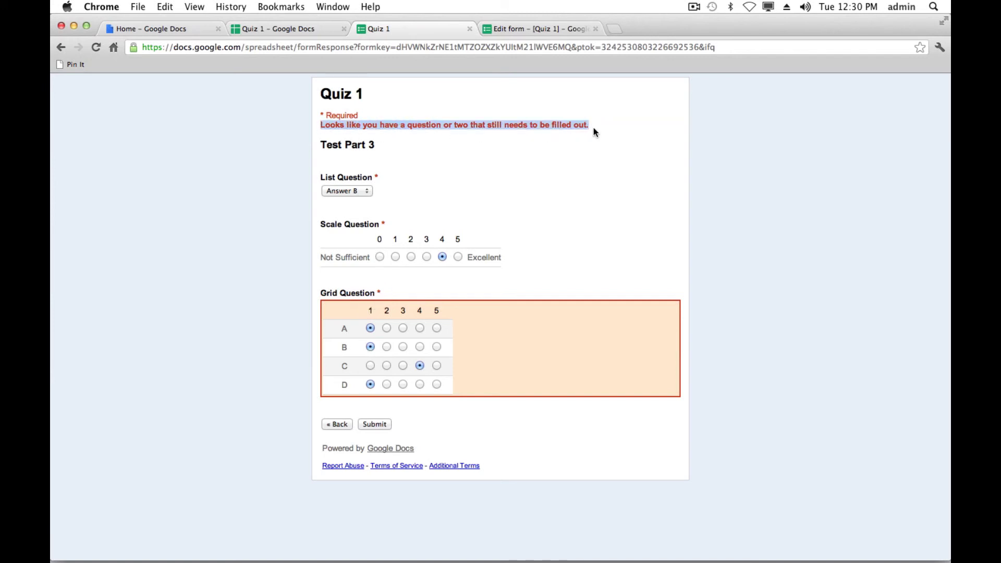
left_click(596, 133)
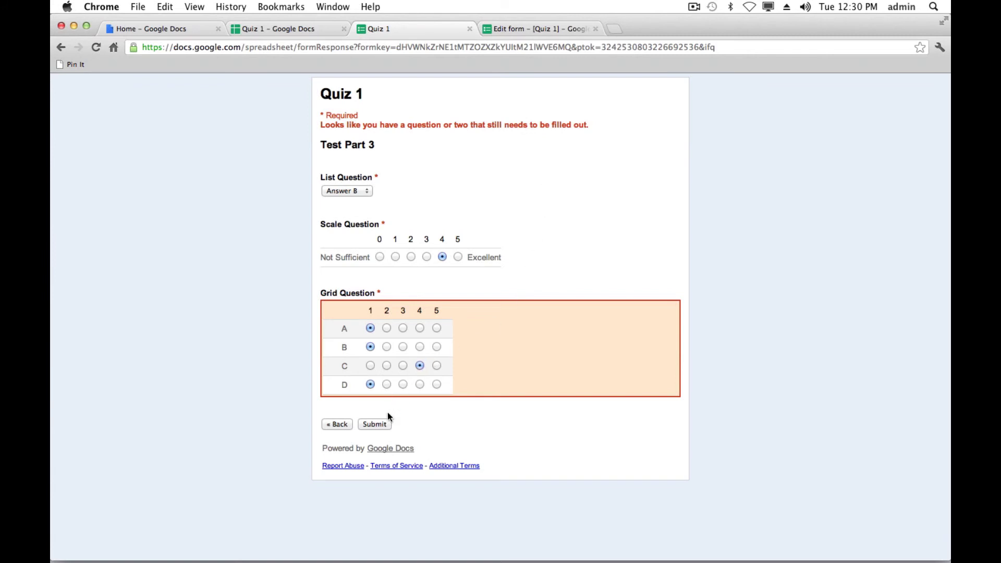
left_click(375, 425)
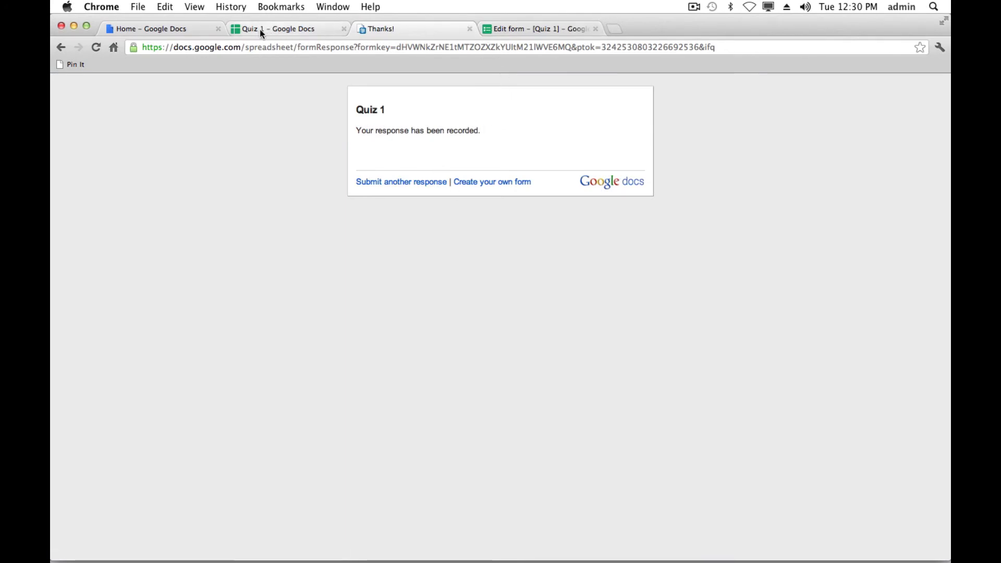
- Inspect the test response (Answer B, scale 4, grid 1/1/4/1) in row 2 of the Quiz 1 sheet
left_click(277, 29)
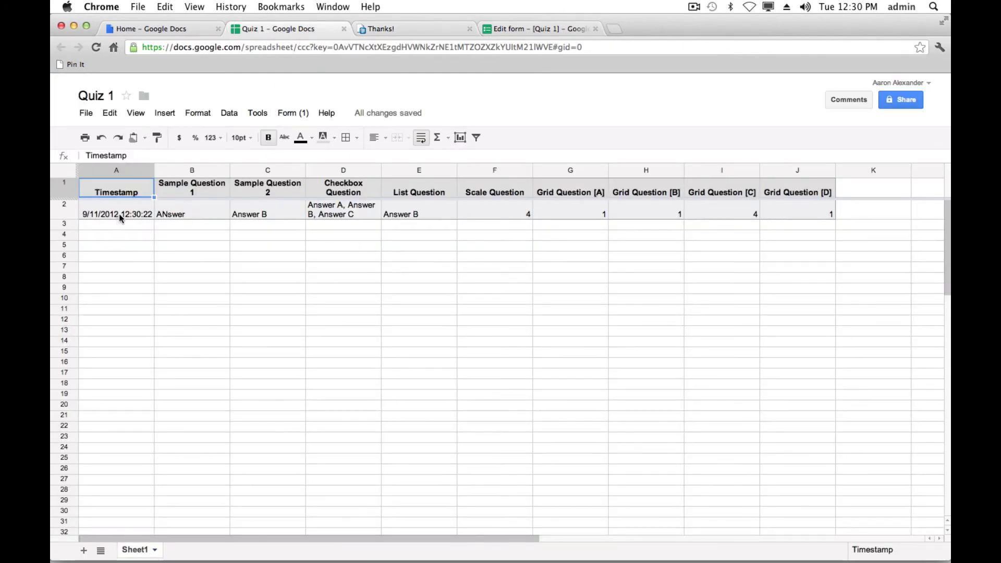
left_click_drag(119, 214, 790, 214)
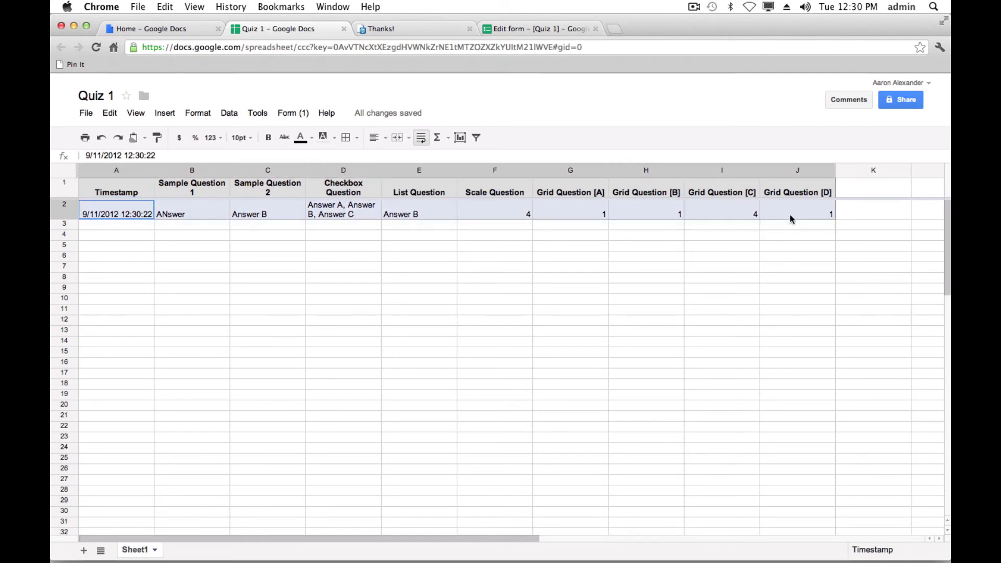
left_click(713, 232)
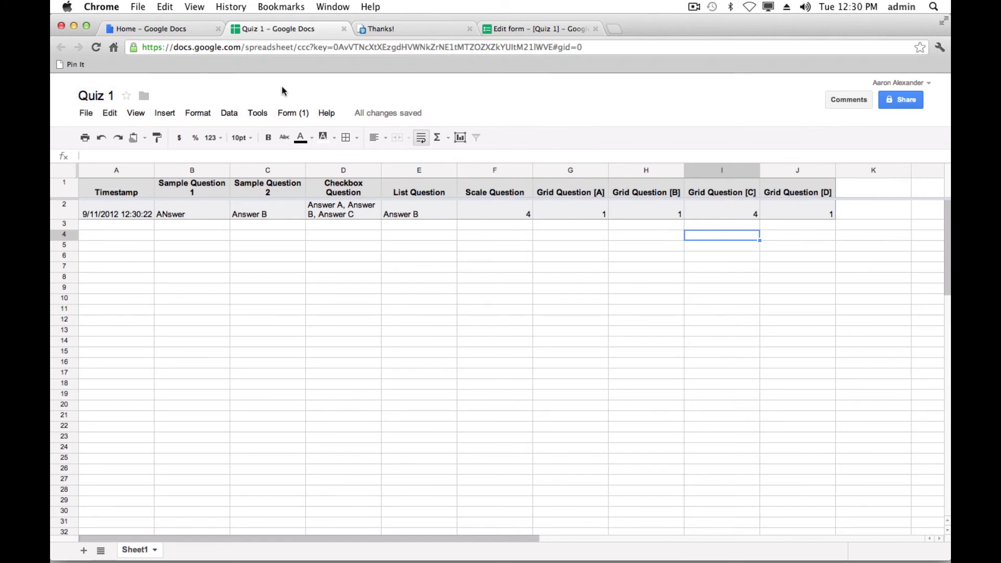
left_click(301, 116)
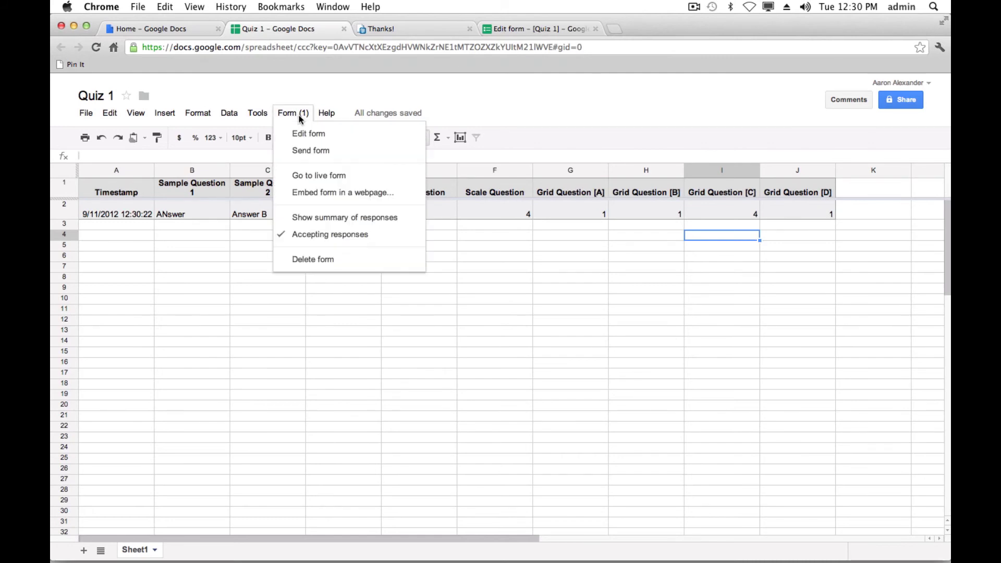
- Send the Quiz 1 form to the recipient's e-mail address, then close the Edit form window
left_click(322, 153)
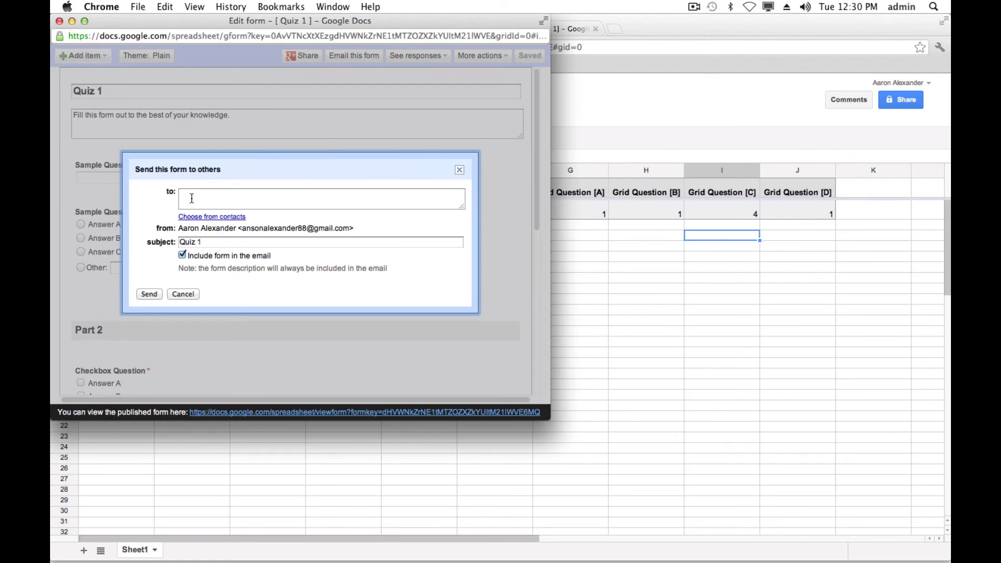
left_click(212, 195)
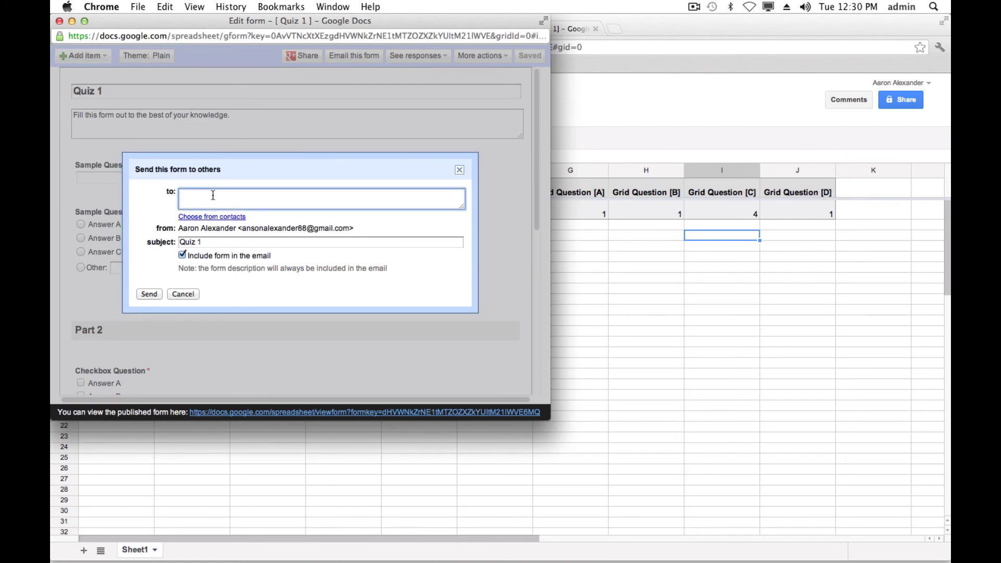
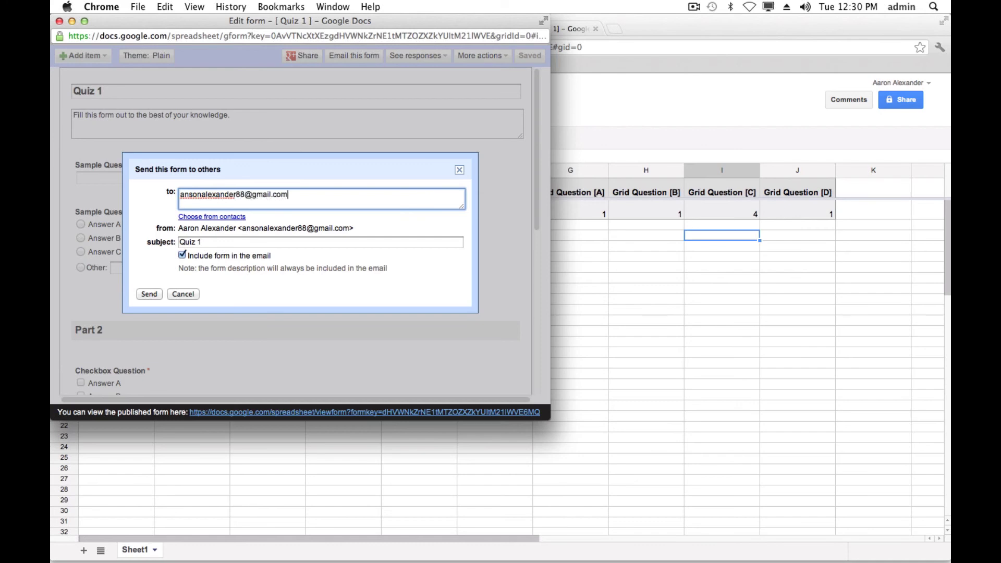
left_click(151, 295)
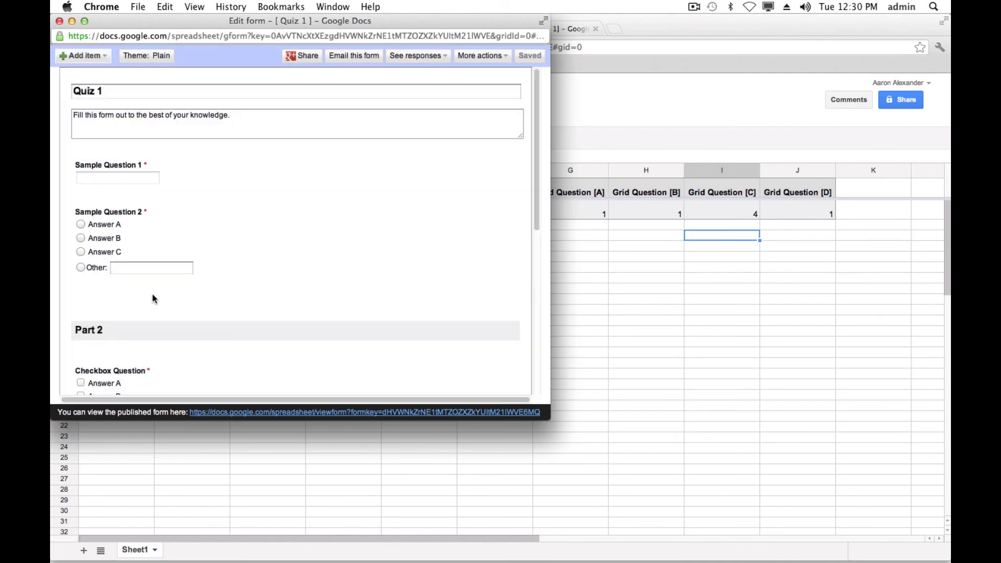
left_click(60, 22)
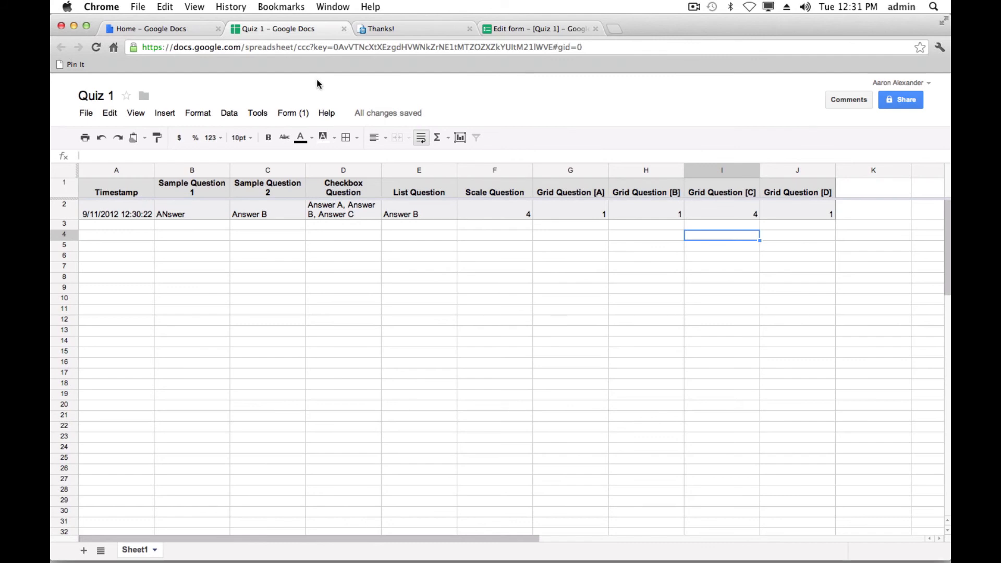
- Copy the Quiz 1 iframe embed code, then close the editor and return to the Docs home list
left_click(296, 113)
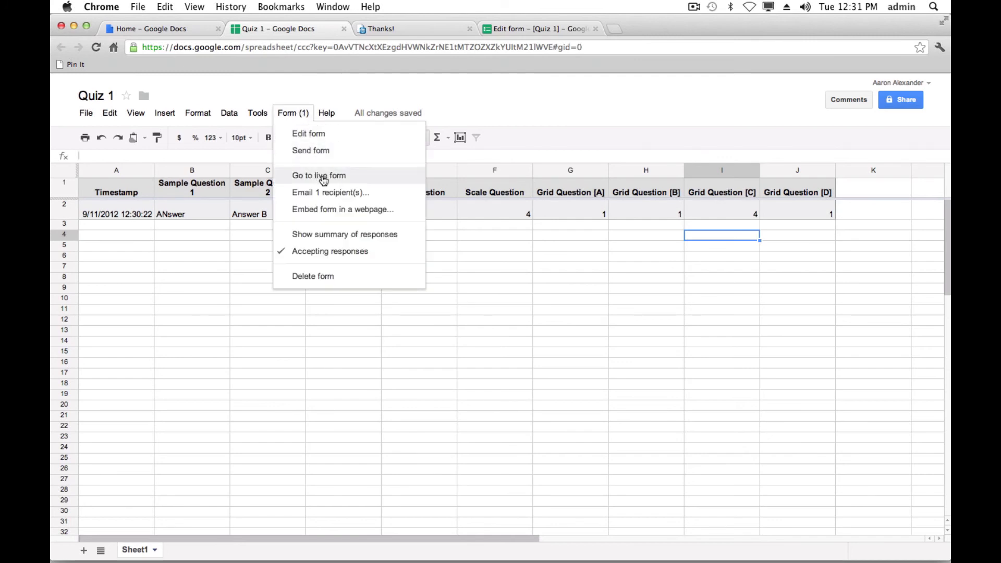
left_click(350, 211)
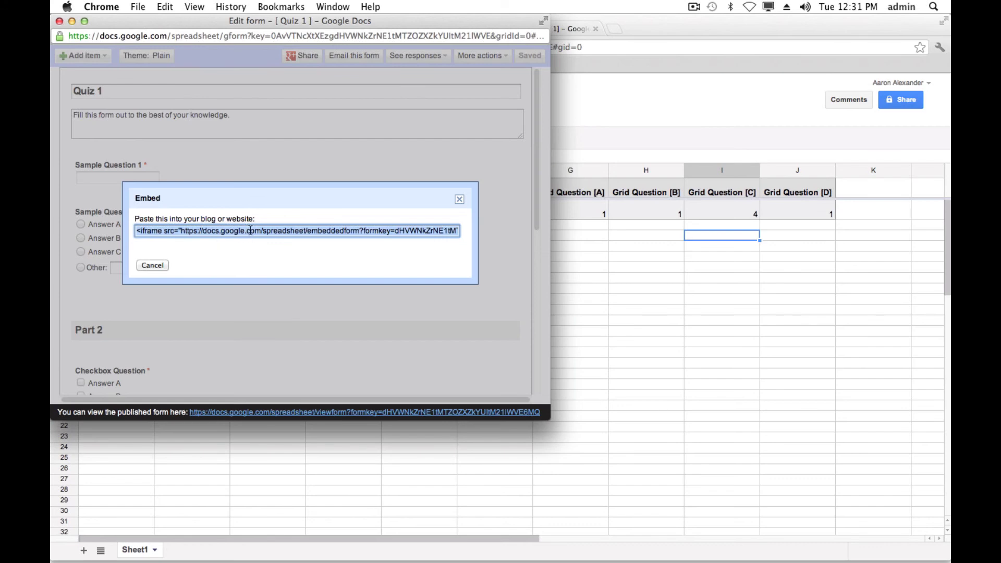
left_click(208, 231)
left_click(190, 231)
right_click(252, 233)
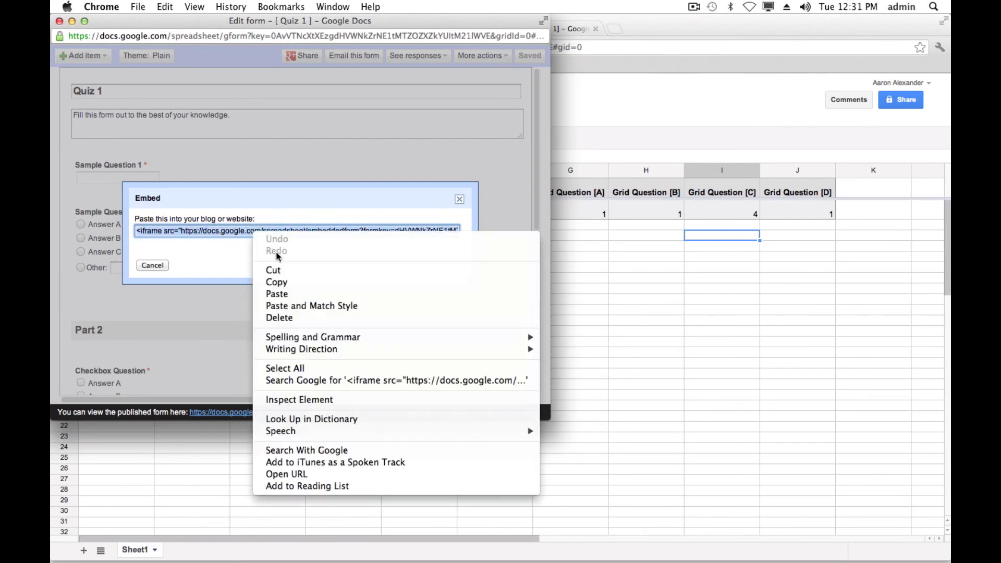
left_click(277, 281)
left_click(153, 265)
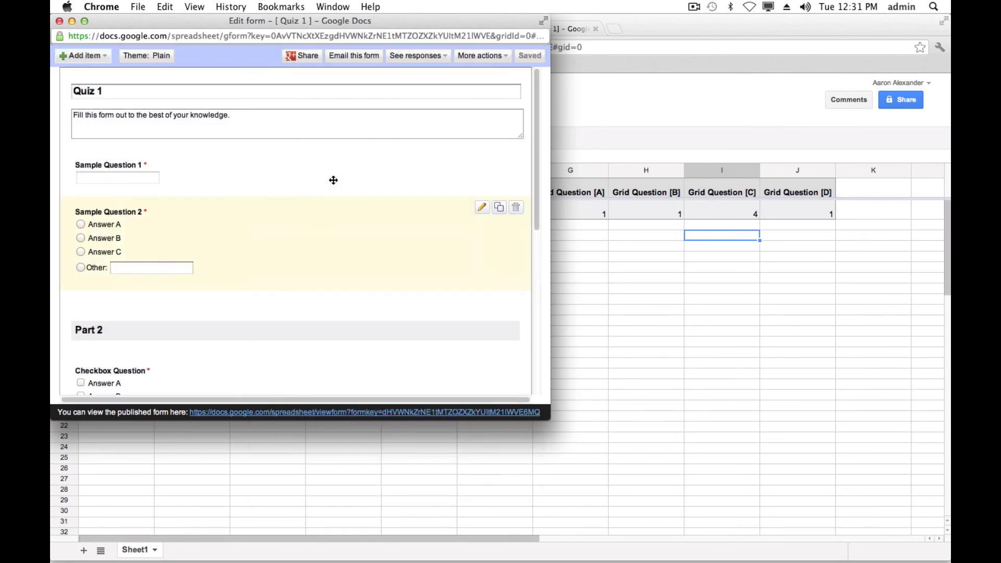
left_click(59, 21)
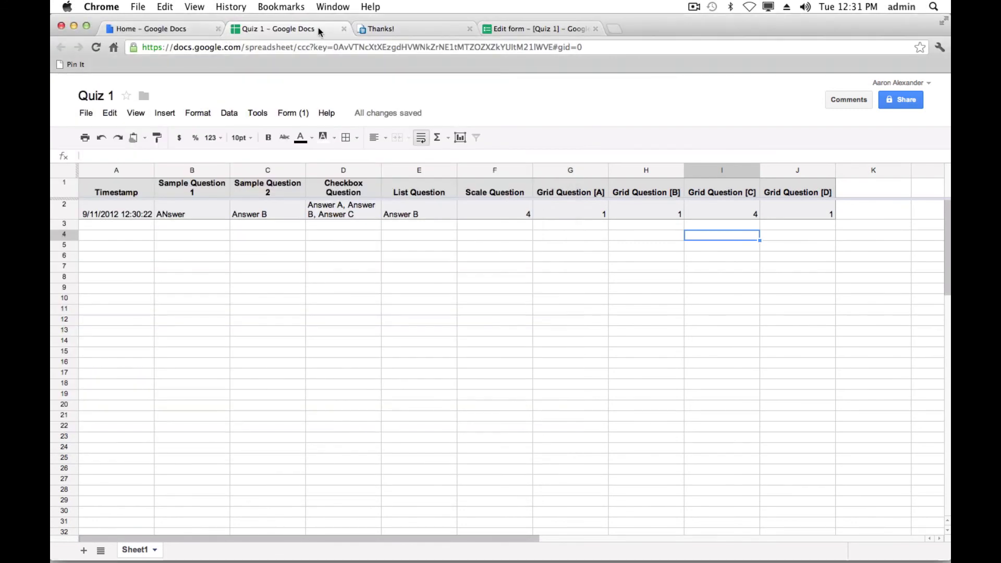
left_click(180, 30)
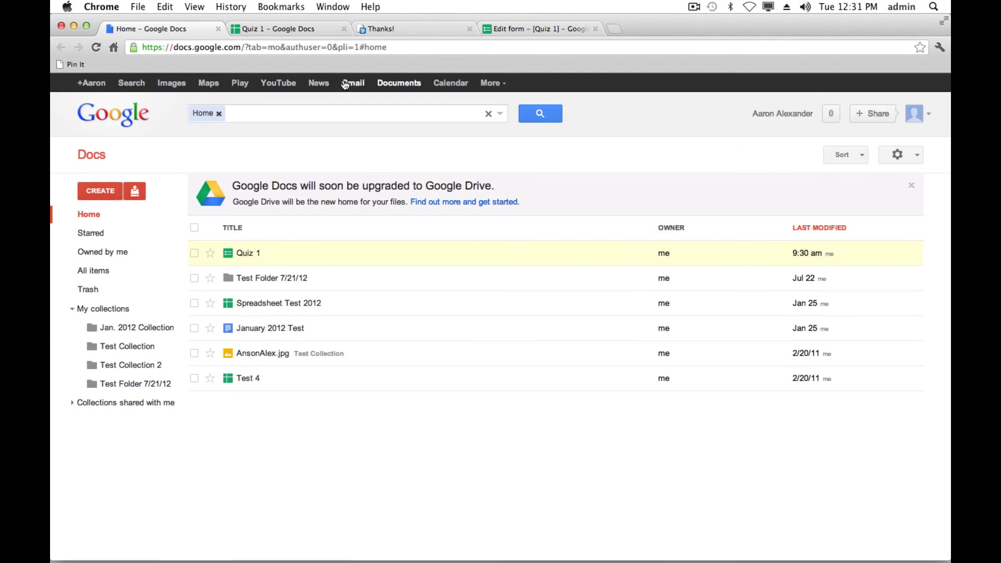
- Start a new Gmail message and paste the copied embed code into its body
left_click(351, 83)
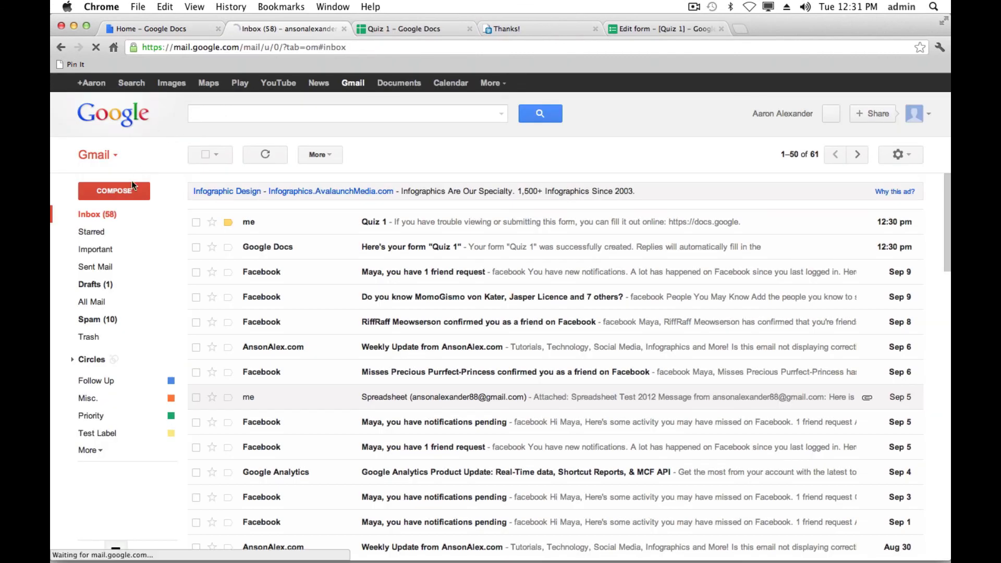
left_click(132, 192)
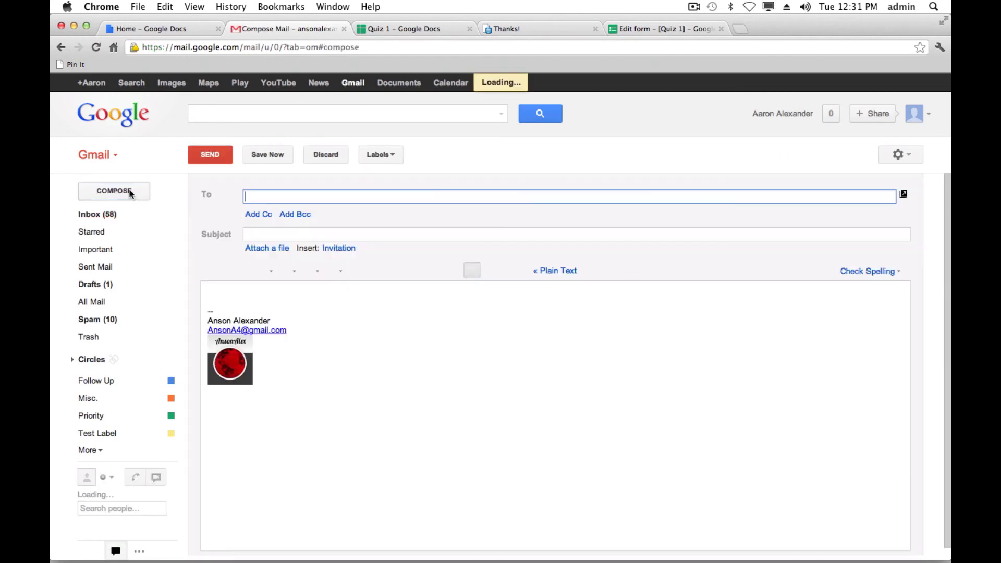
left_click(240, 289)
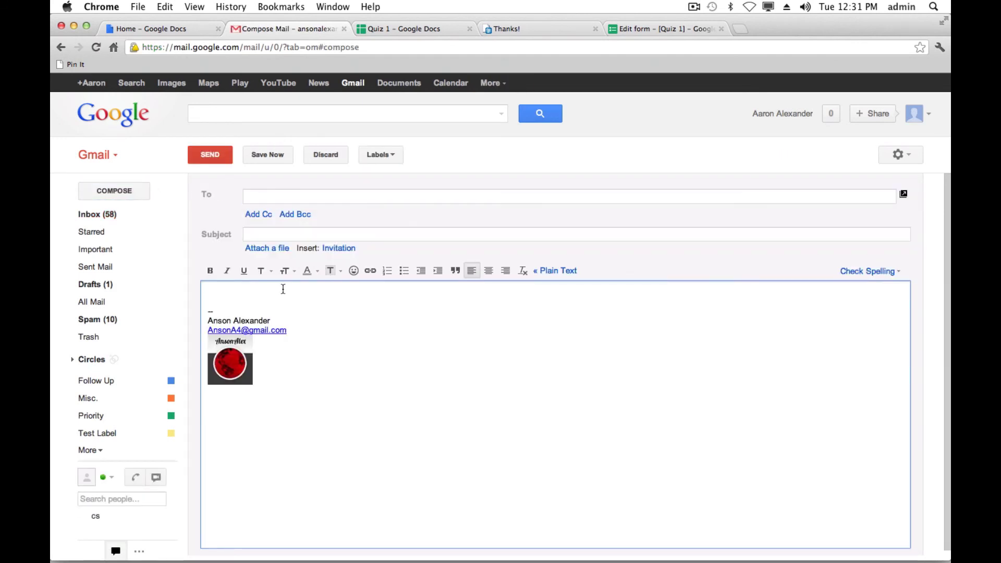
key("super+v")
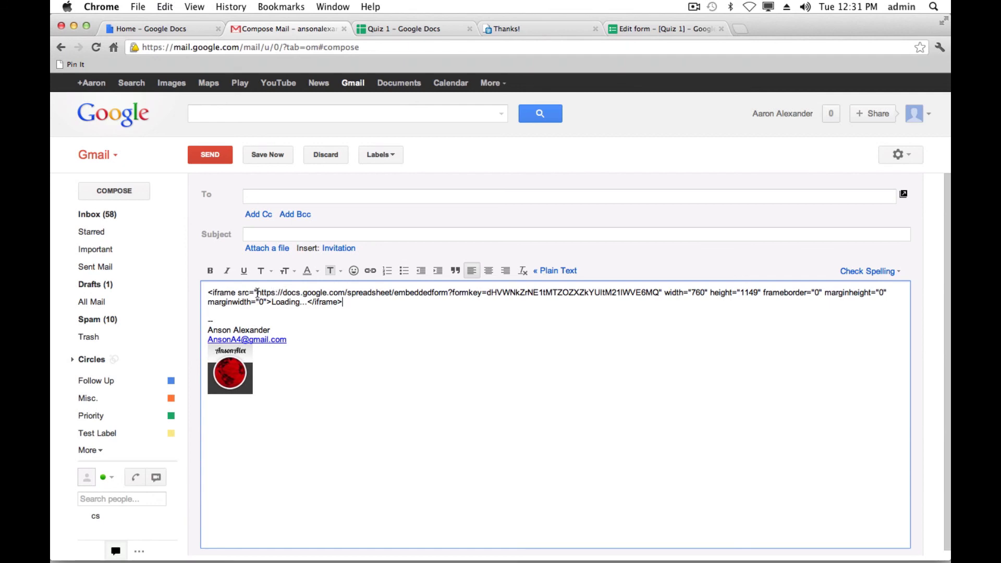
- Delete the iframe tag text on both sides, leaving only the form's URL
left_click_drag(257, 293, 193, 294)
key("BackSpace")
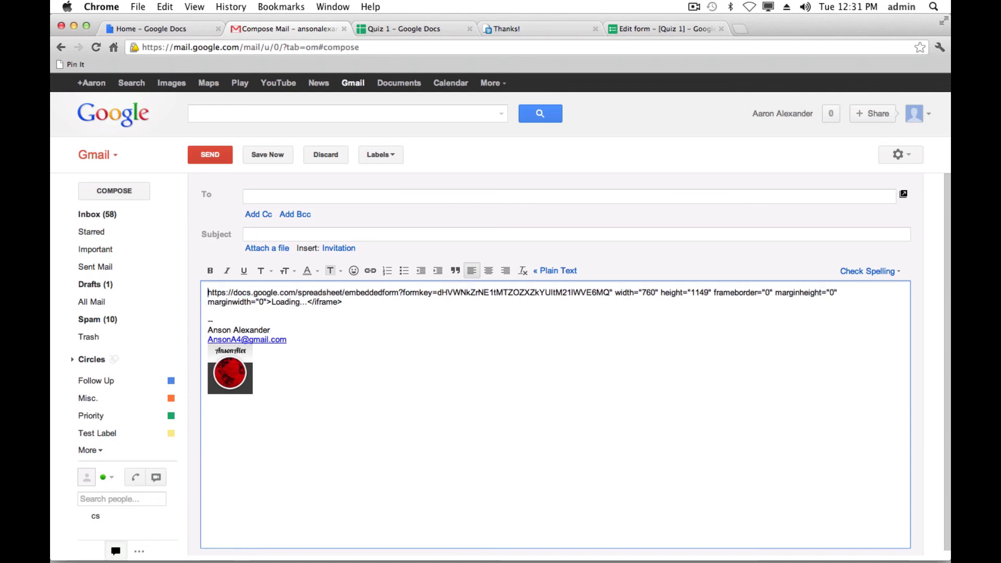
left_click_drag(609, 294, 391, 306)
key("BackSpace")
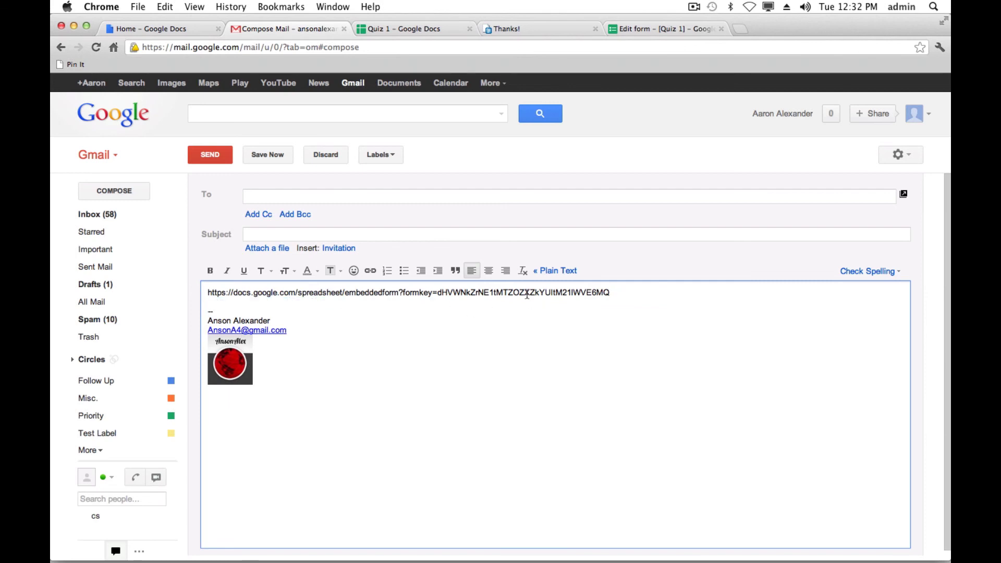
left_click_drag(611, 293, 208, 290)
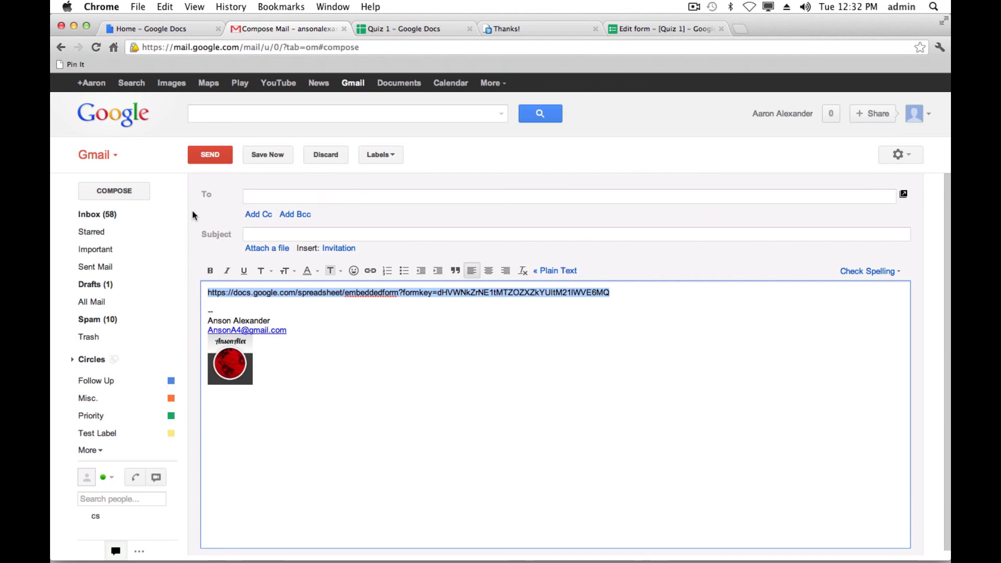
- Discard the draft and open the received Quiz 1 e-mail to view the embedded form
left_click(322, 155)
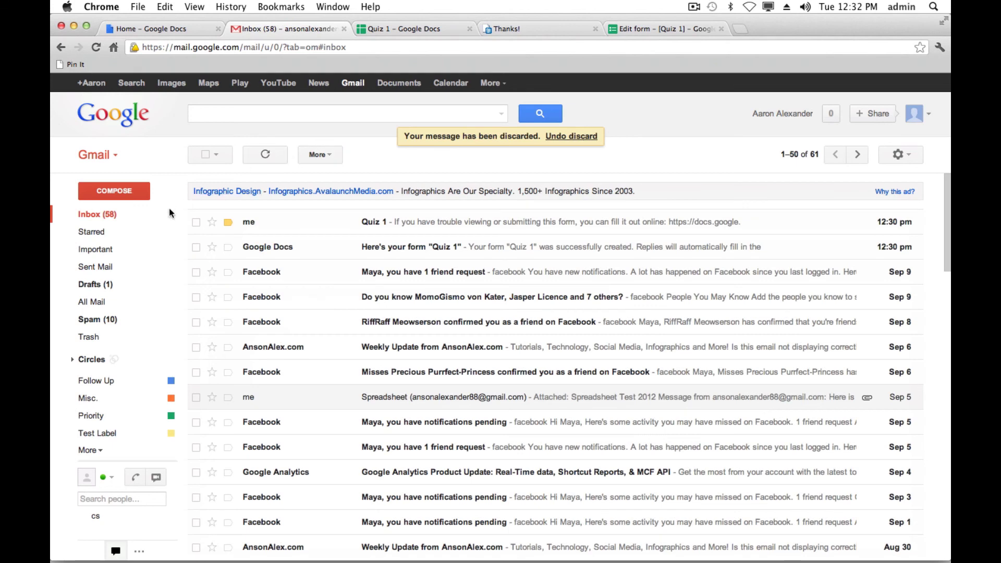
left_click(391, 223)
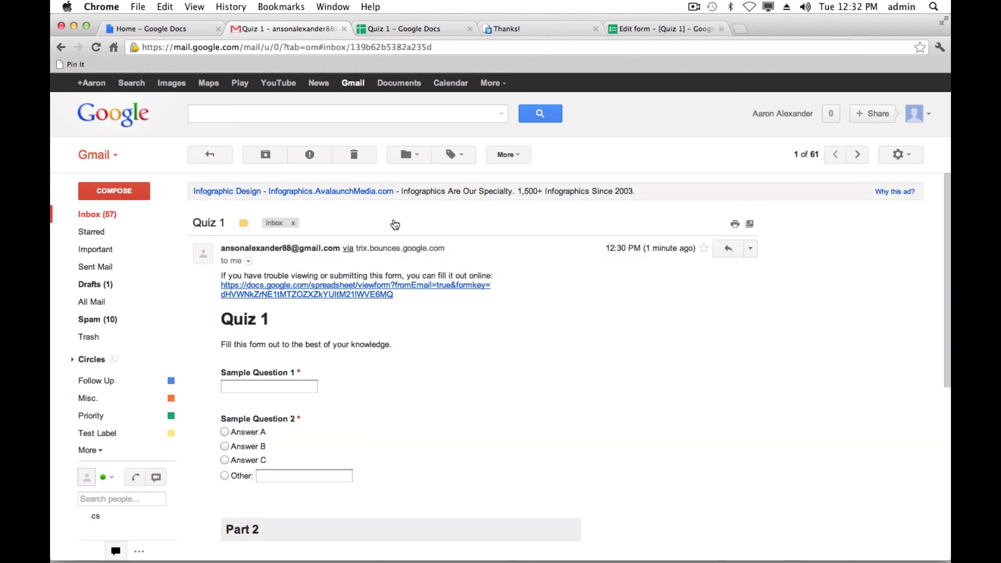
scroll(271, 365, "down", 6)
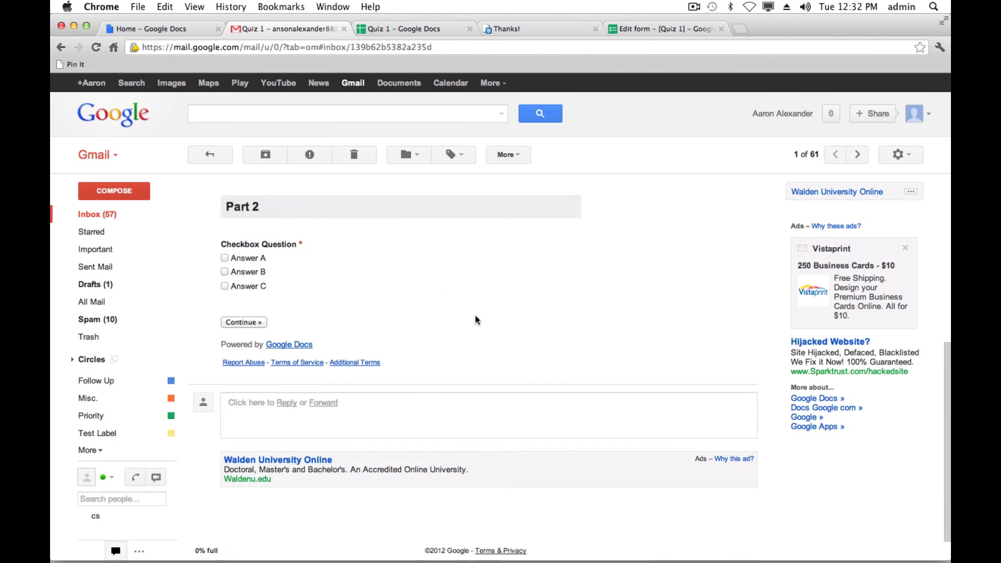
scroll(474, 314, "up", 3)
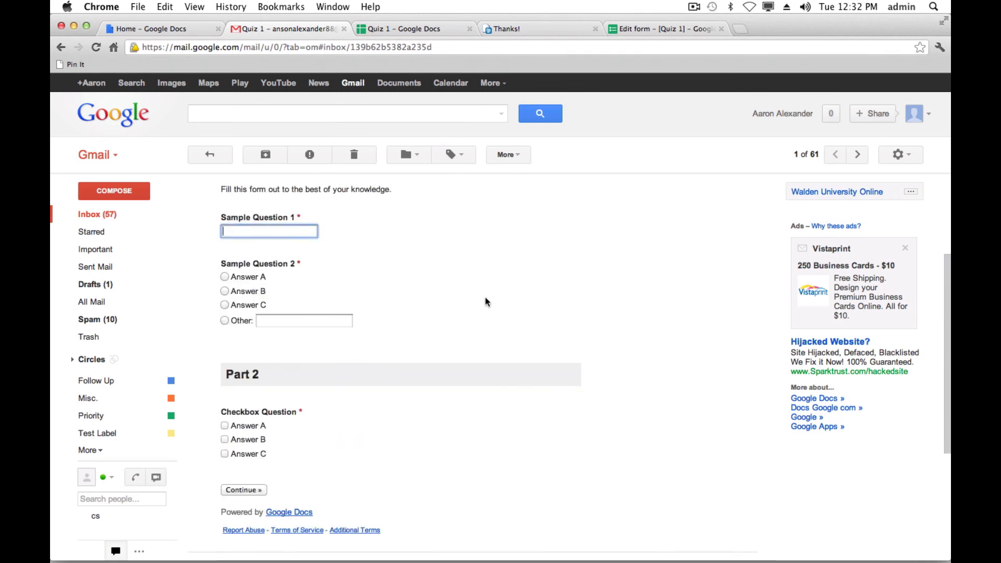